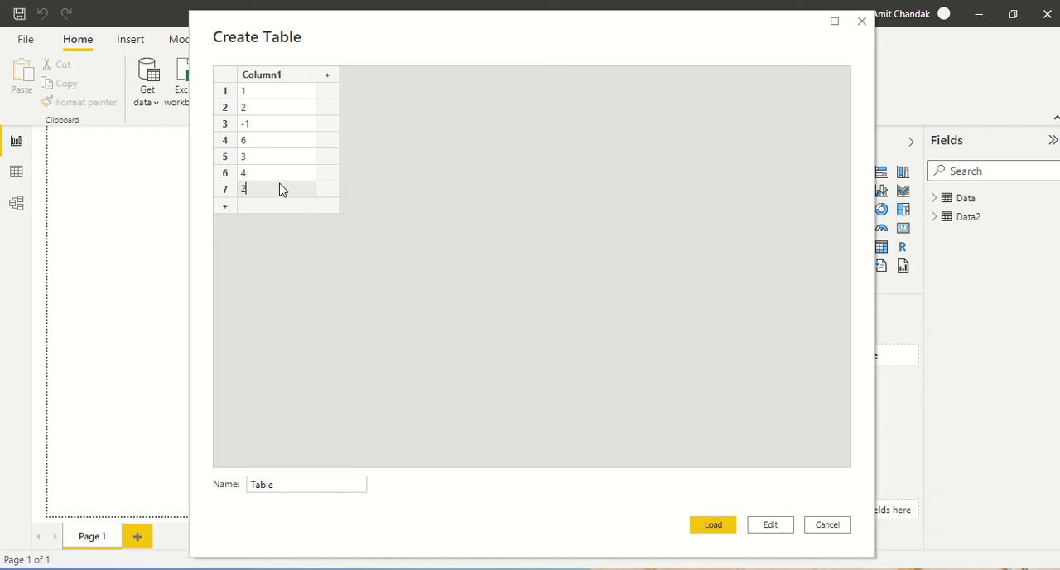
Step: Name the new manually entered table Data2 and load it into the report
{"action": "left_click", "coordinate": [280, 159]}
{"action": "left_click_drag", "start_coordinate": [289, 484], "coordinate": [229, 486]}
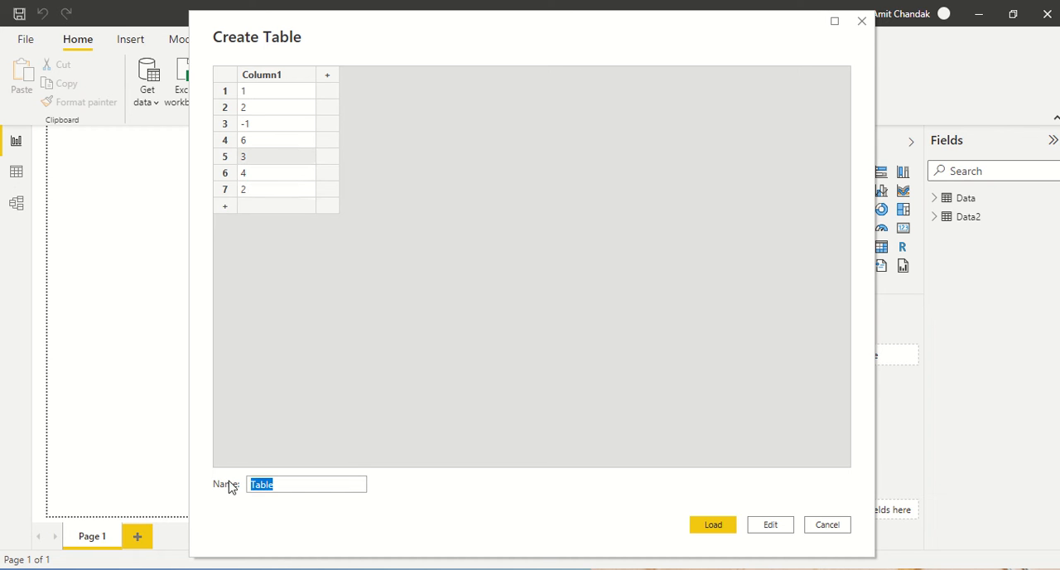
{"action": "type", "text": "Daat"}
{"action": "type", "text": "2"}
{"action": "key", "text": "Return"}
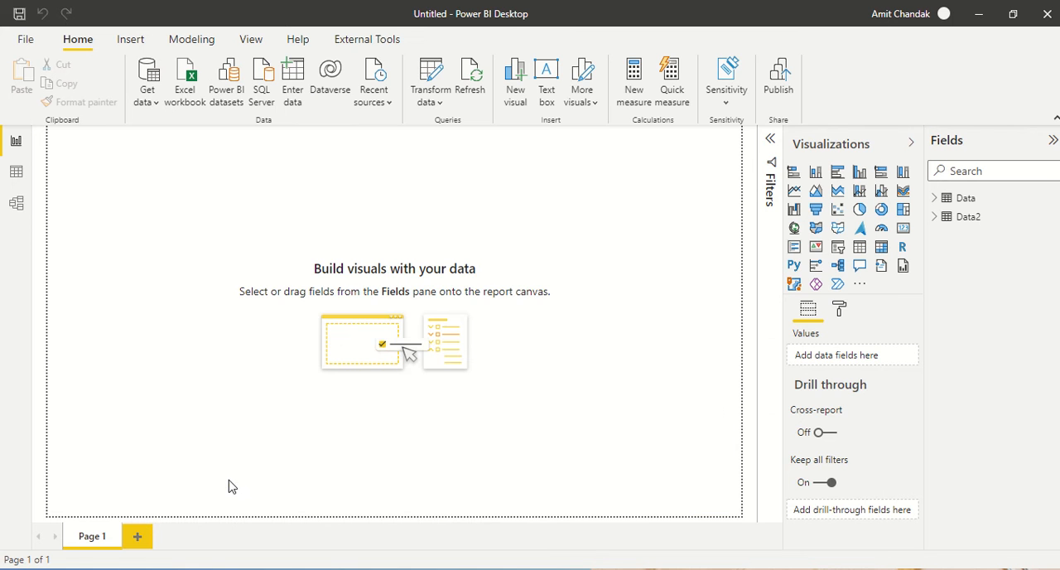
Step: Open the queries for transformation and rename the query Data2 (2) to Data3
{"action": "left_click", "coordinate": [438, 101]}
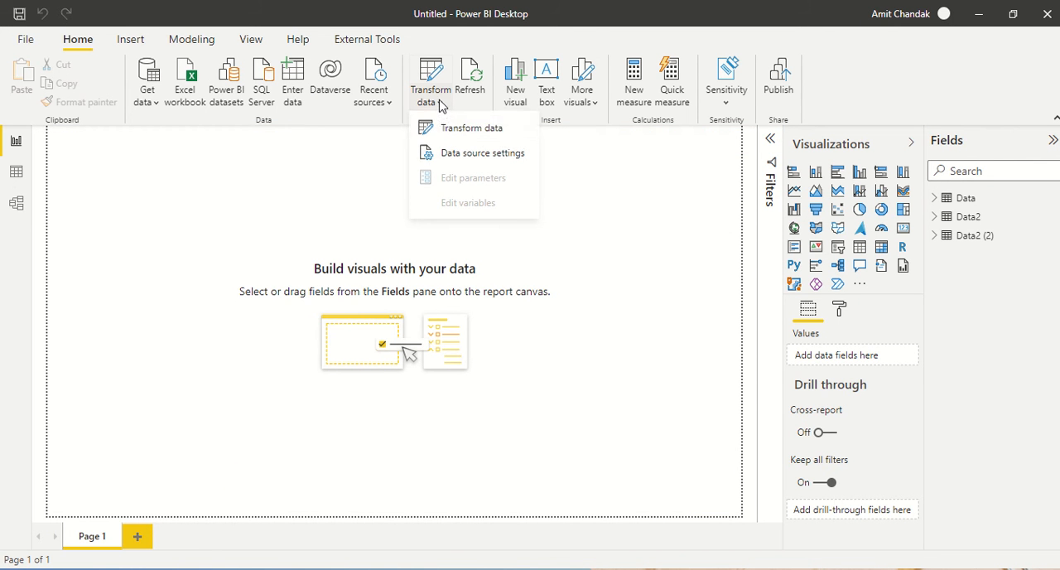
{"action": "left_click", "coordinate": [453, 138]}
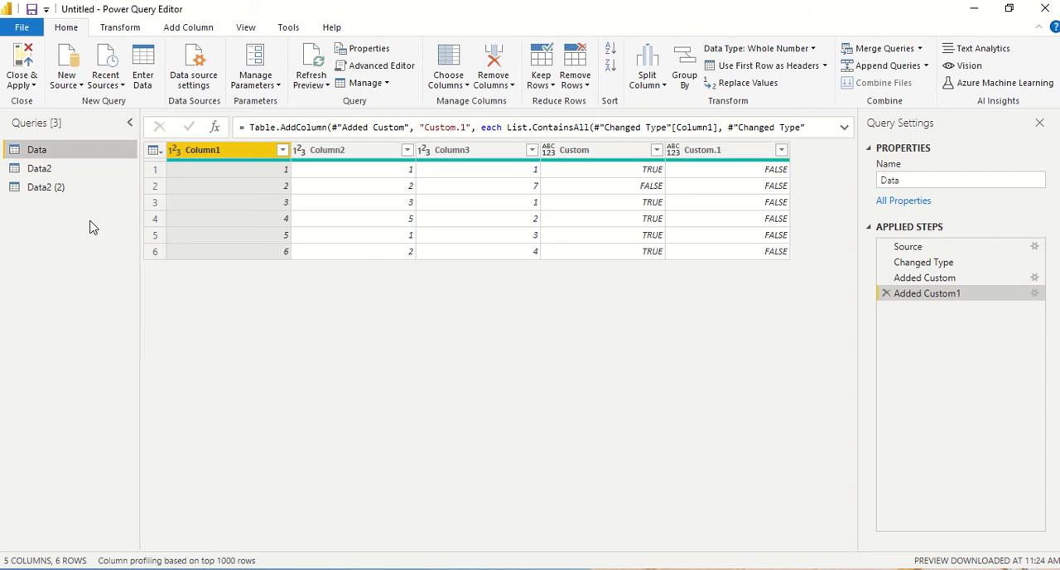
{"action": "left_click", "coordinate": [56, 198]}
{"action": "double_click", "coordinate": [53, 190]}
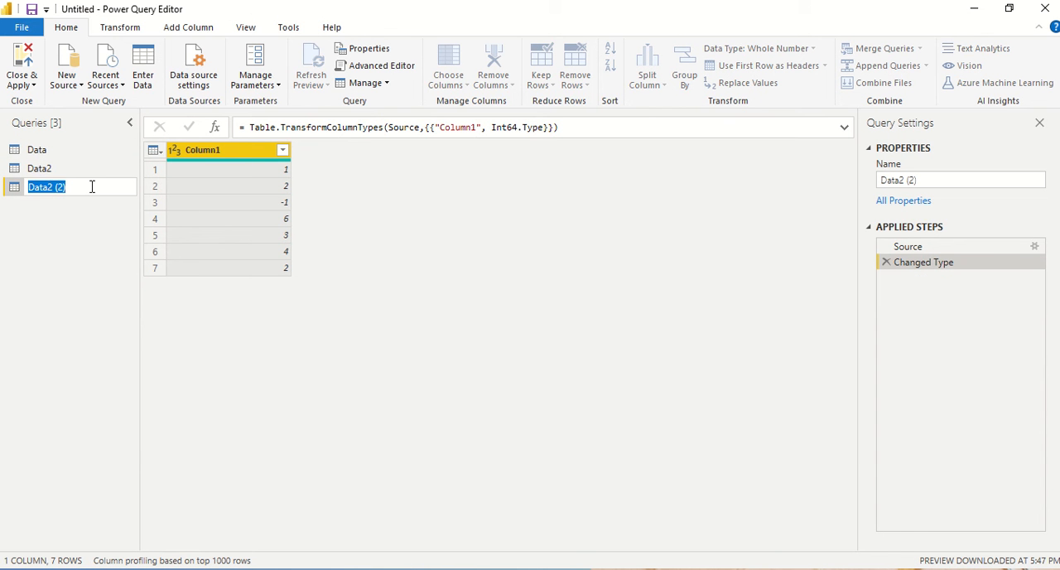
{"action": "left_click", "coordinate": [64, 188]}
{"action": "left_click_drag", "start_coordinate": [53, 187], "coordinate": [78, 185]}
{"action": "key", "text": "BackSpace"}
{"action": "key", "text": "BackSpace"}
{"action": "left_click", "coordinate": [53, 253]}
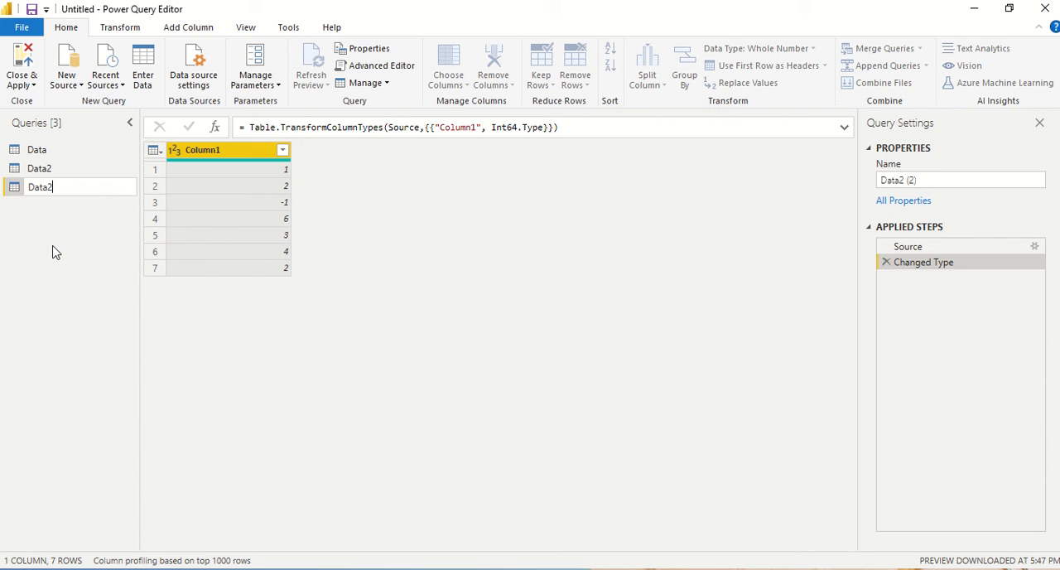
{"action": "key", "text": "BackSpace"}
{"action": "type", "text": "3"}
{"action": "left_click", "coordinate": [57, 252]}
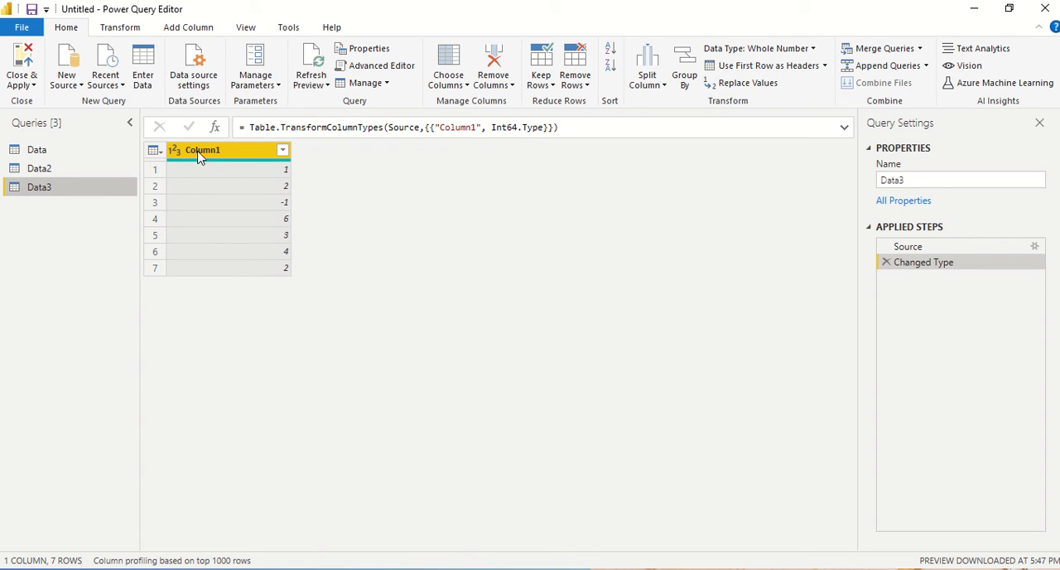
Step: Start a custom column in the Data3 query and name it List Min
{"action": "left_click", "coordinate": [189, 30]}
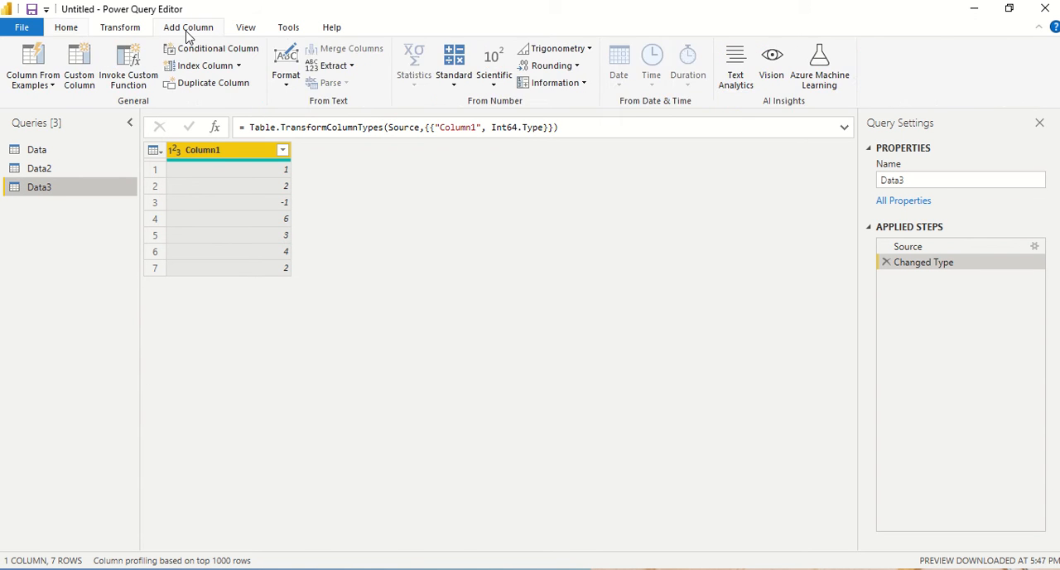
{"action": "left_click", "coordinate": [82, 81]}
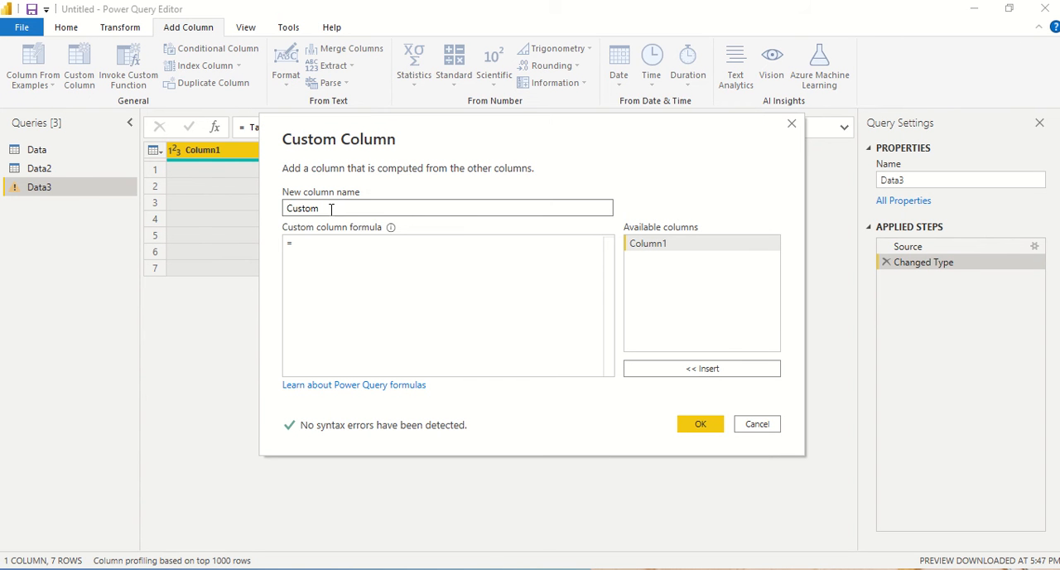
{"action": "type", "text": "List Min"}
{"action": "key", "text": "Tab"}
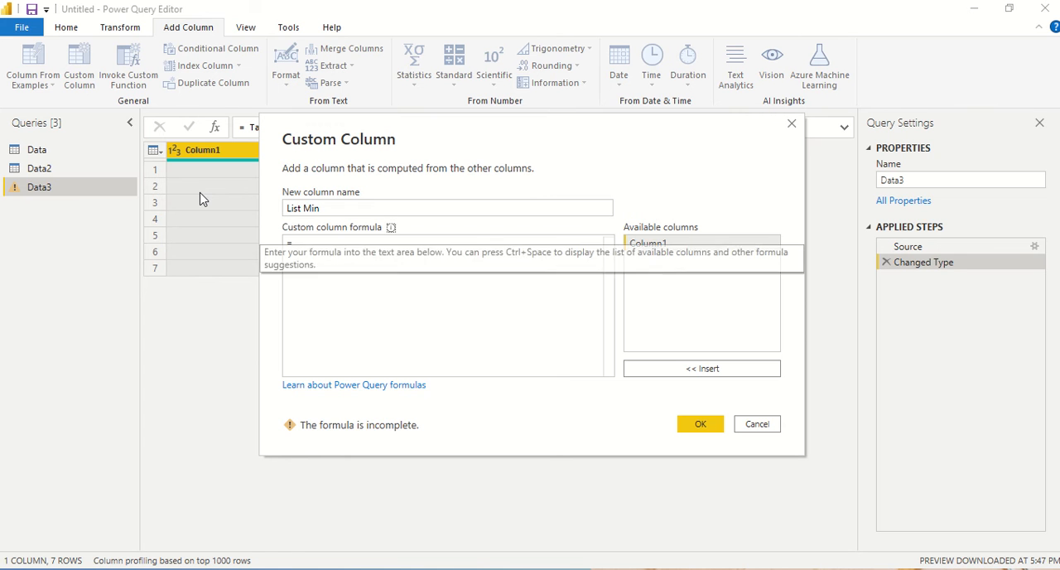
Step: Enter the formula List.Min({1,2,3-1,-2,6}) for the custom column and create it
{"action": "type", "text": "Lis"}
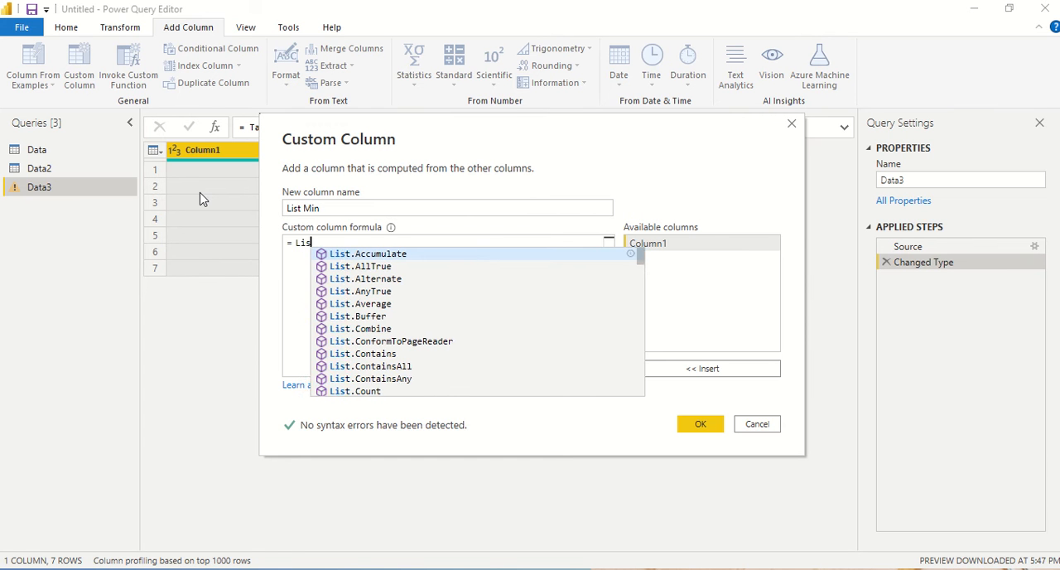
{"action": "type", "text": "t.Min"}
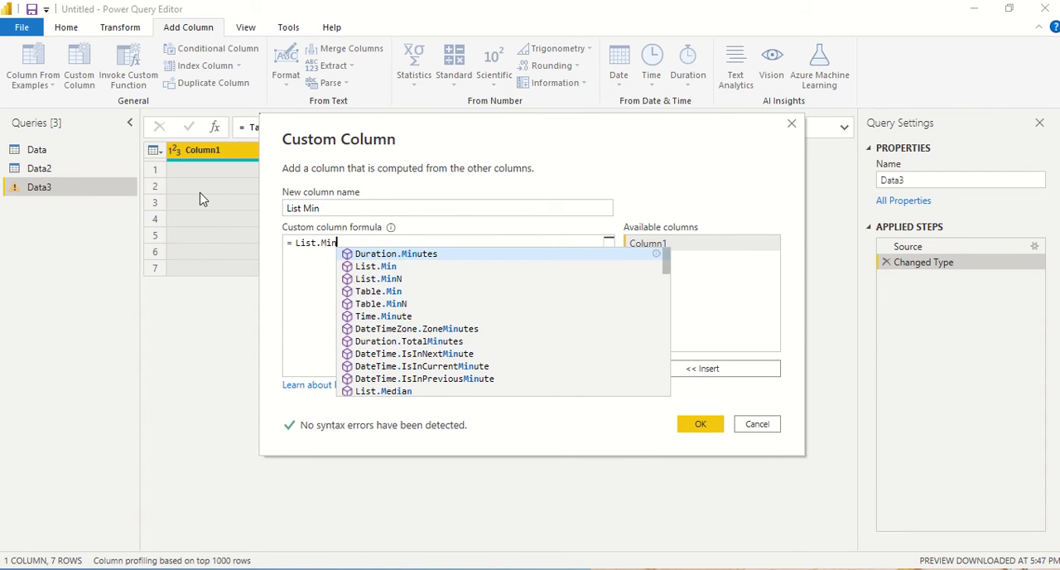
{"action": "type", "text": "("}
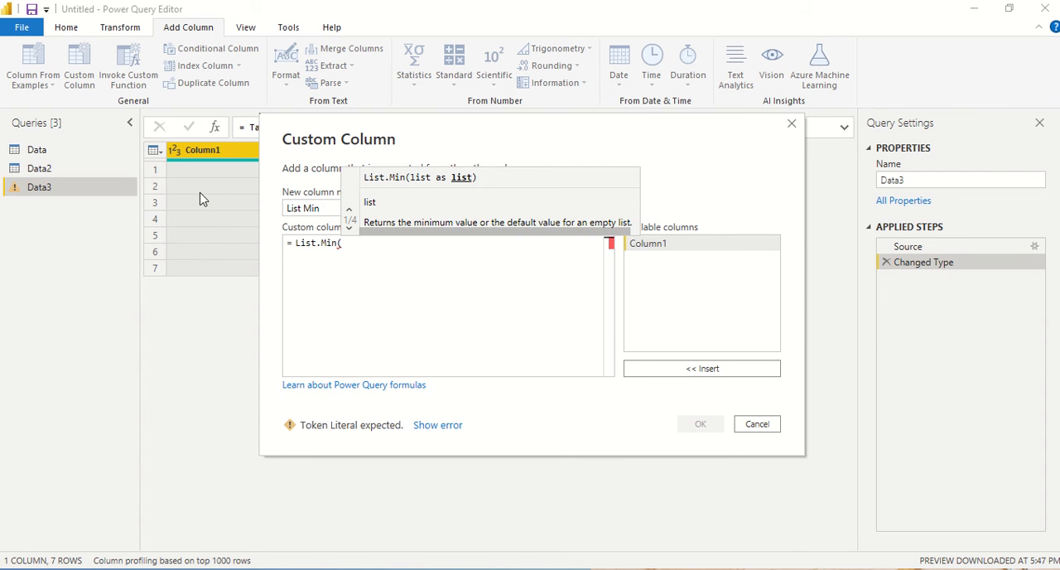
{"action": "type", "text": "{"}
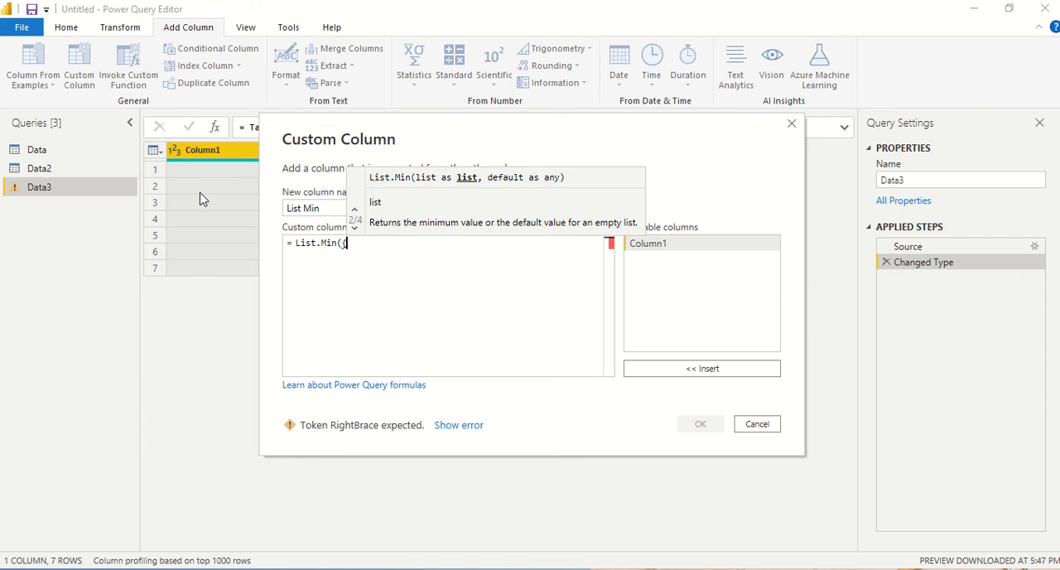
{"action": "type", "text": "1,2,3"}
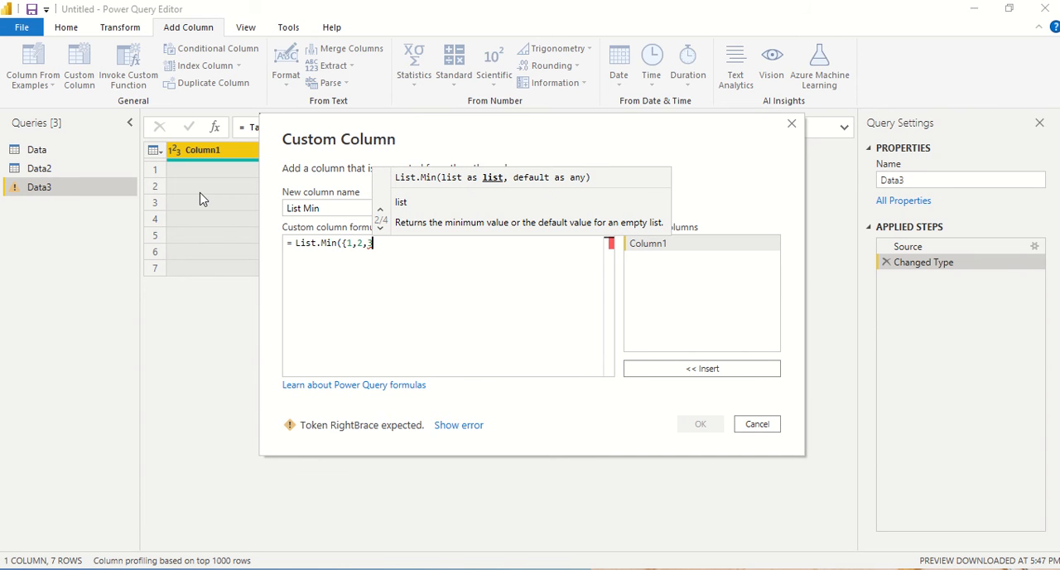
{"action": "type", "text": "-1,"}
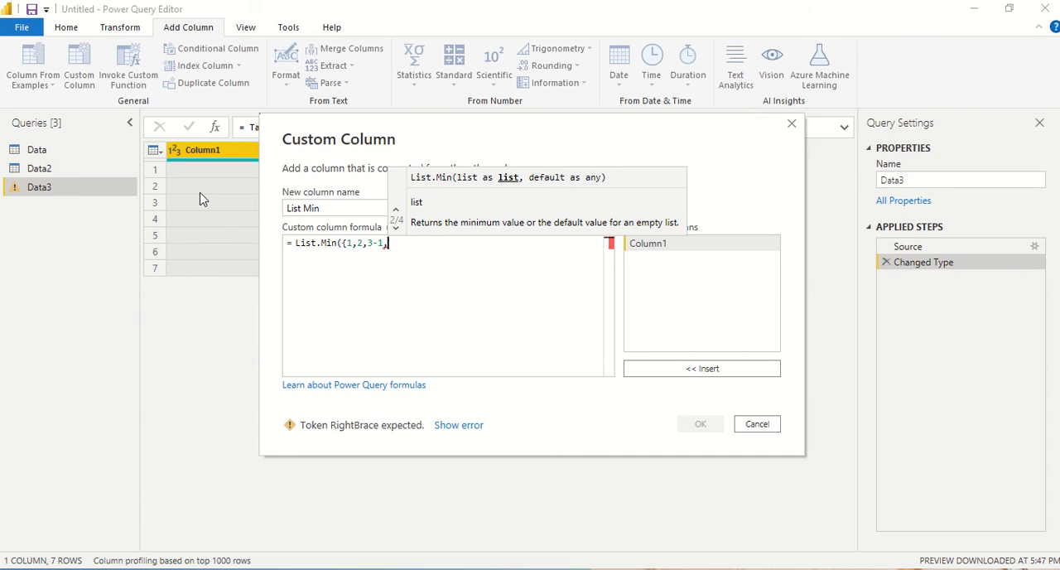
{"action": "type", "text": "-2,"}
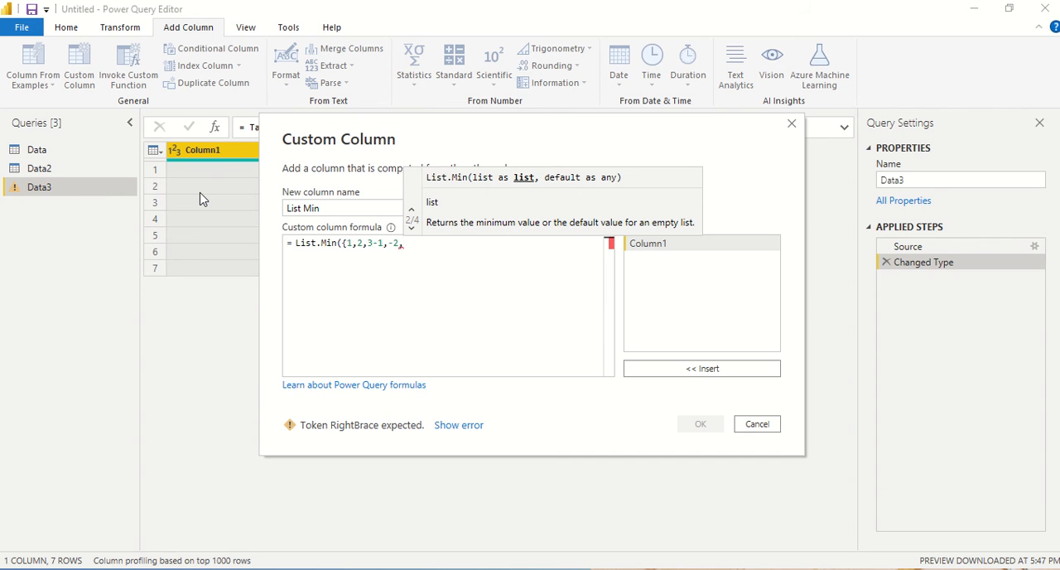
{"action": "type", "text": "9"}
{"action": "type", "text": "}"}
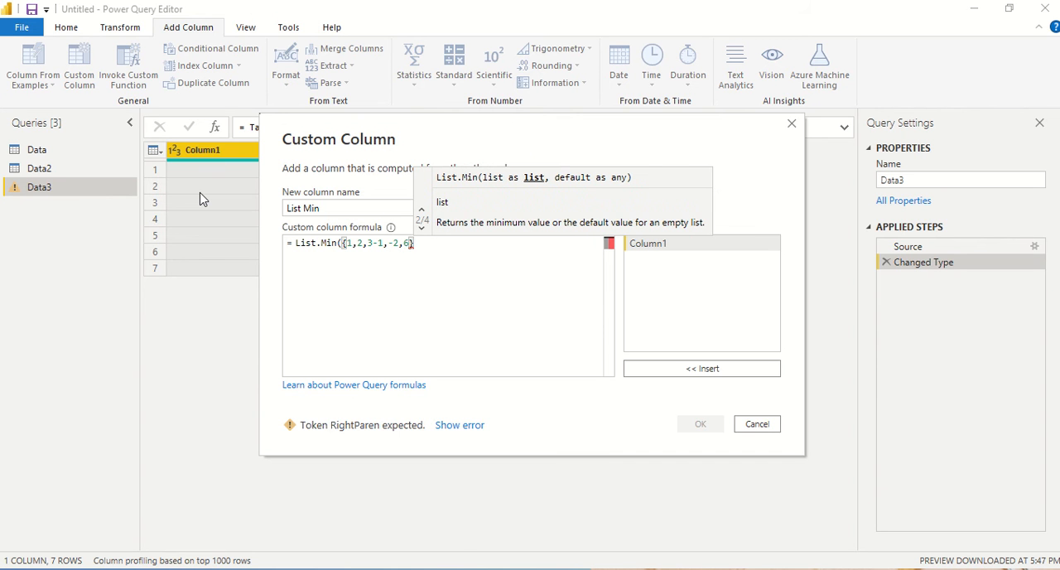
{"action": "type", "text": ")"}
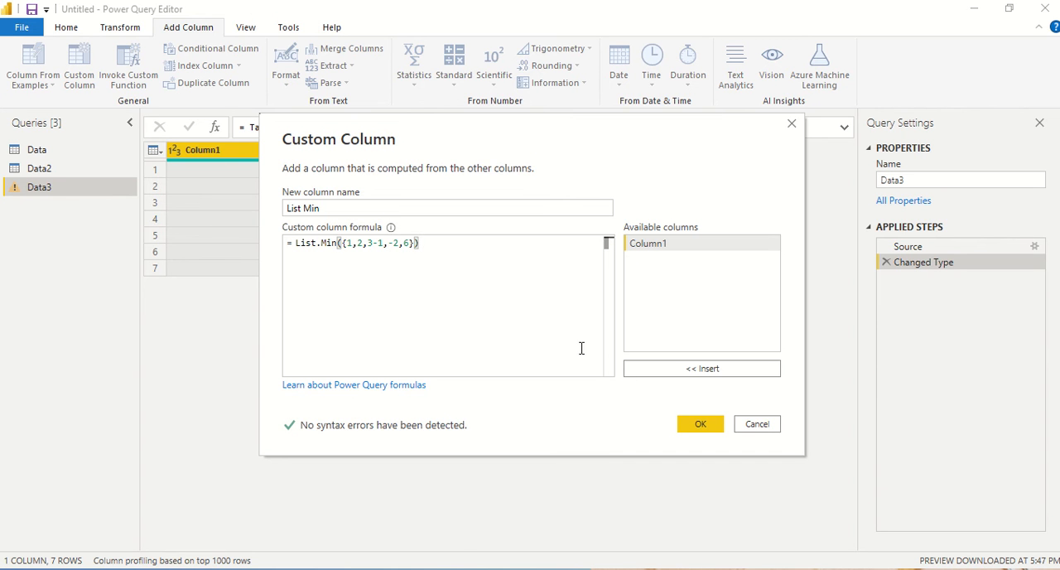
{"action": "left_click", "coordinate": [698, 425]}
{"action": "left_click", "coordinate": [698, 423]}
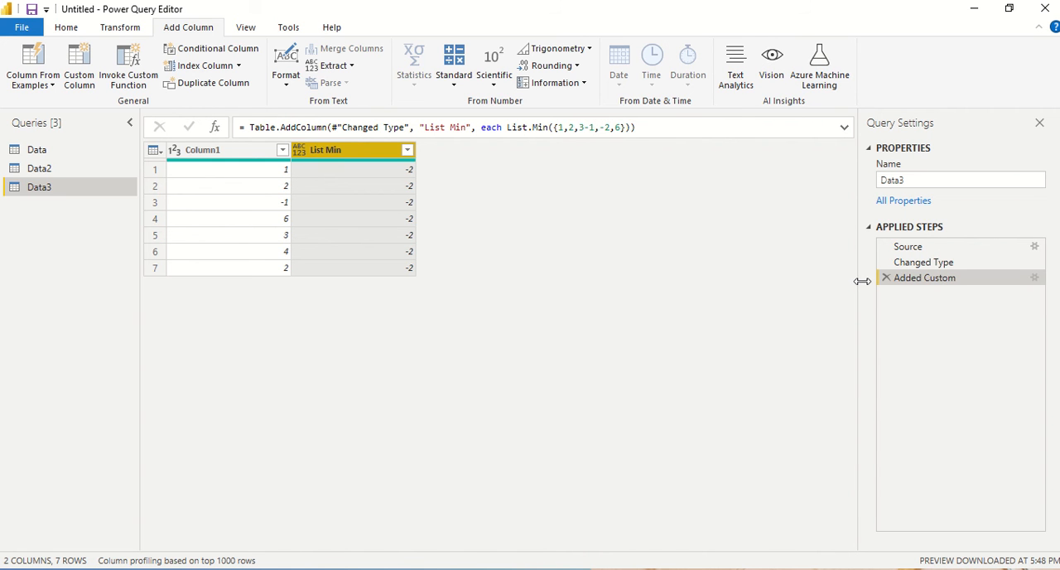
Step: Add 0 as the default argument in the List Min column's formula, giving List.Min({1,2,3-1,-2,6},0)
{"action": "double_click", "coordinate": [905, 285]}
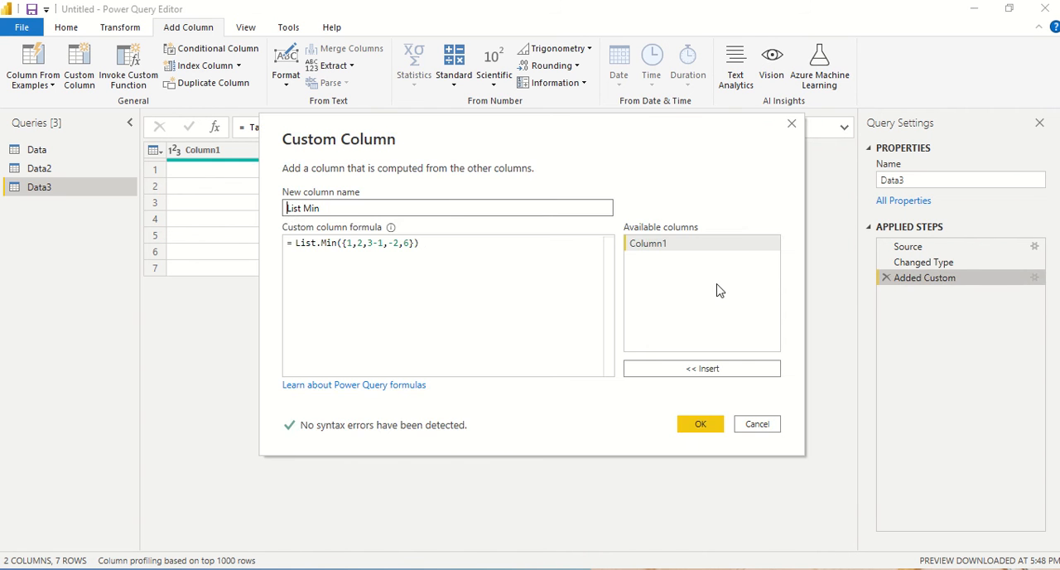
{"action": "left_click", "coordinate": [416, 243]}
{"action": "type", "text": ","}
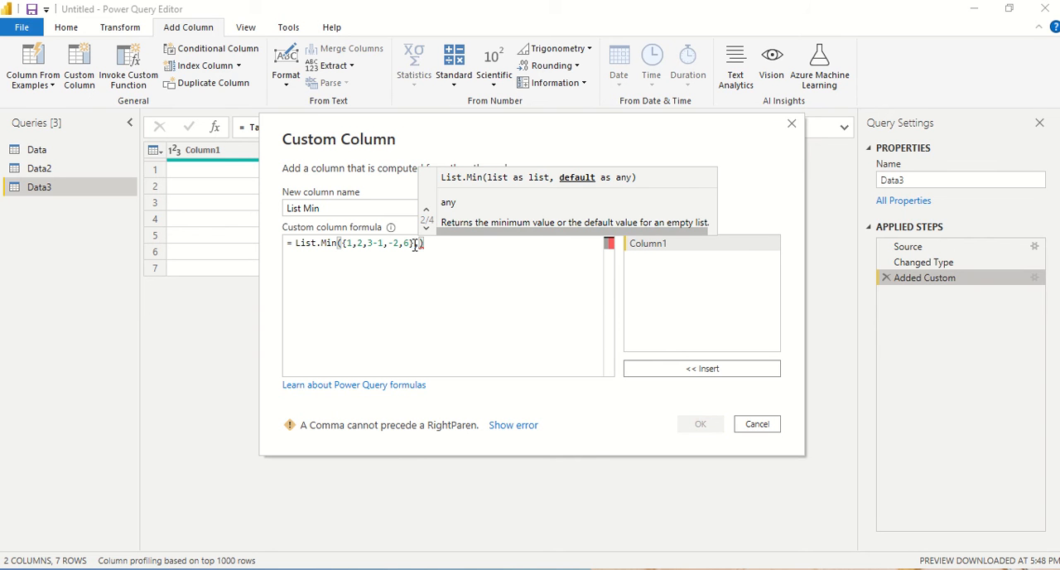
{"action": "type", "text": "0"}
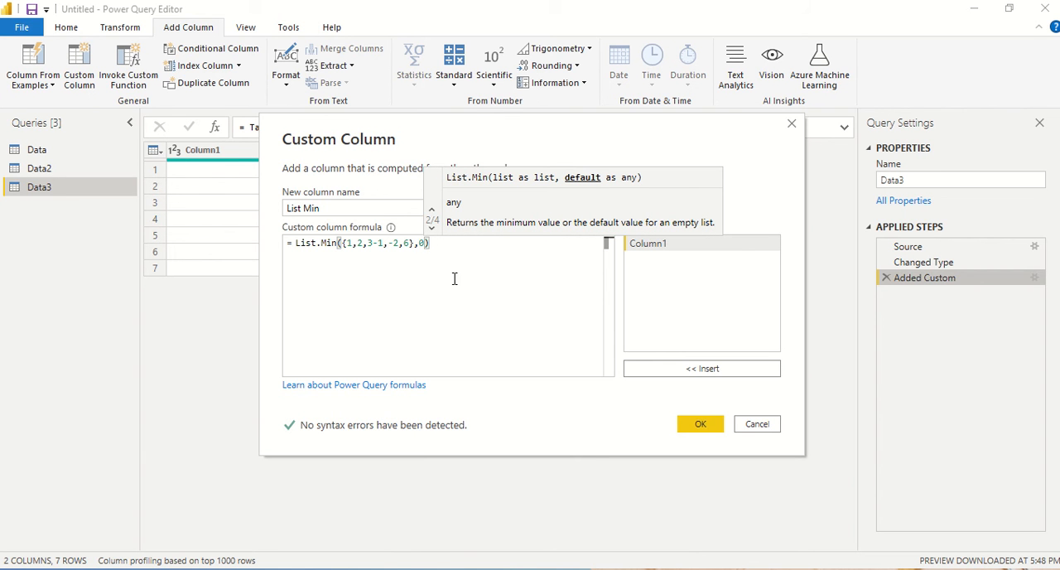
{"action": "left_click", "coordinate": [700, 425]}
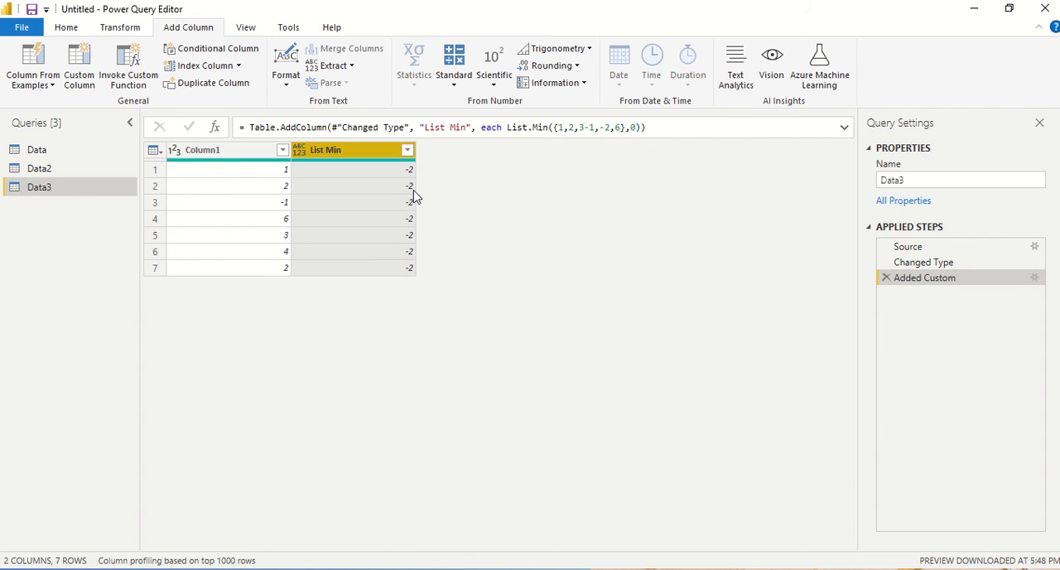
Step: Empty the list inside the List Min column's formula so it reads List.Min({},0)
{"action": "double_click", "coordinate": [914, 280]}
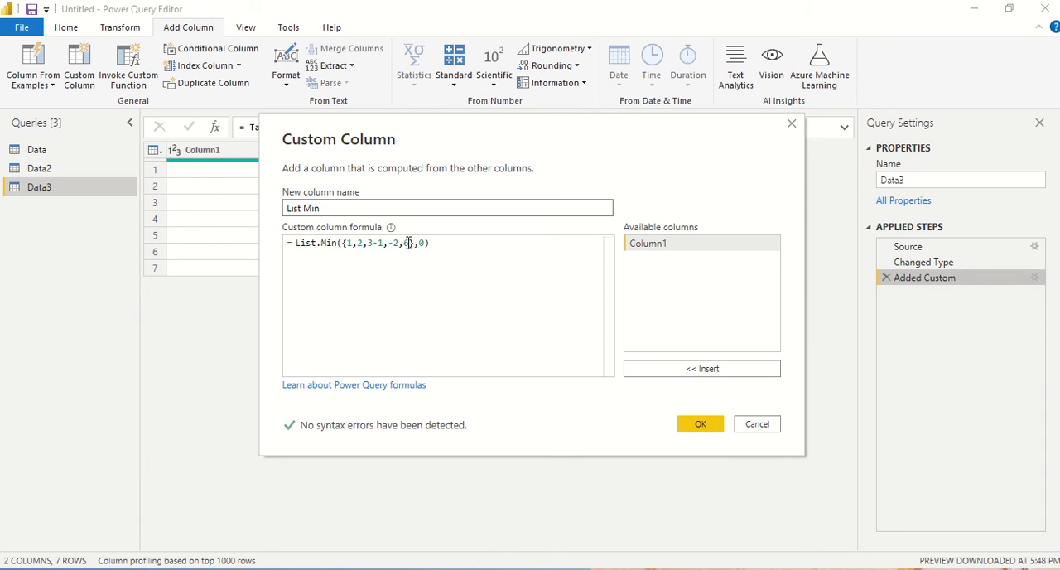
{"action": "left_click_drag", "start_coordinate": [407, 243], "coordinate": [430, 243]}
{"action": "left_click", "coordinate": [347, 243], "text": "shift"}
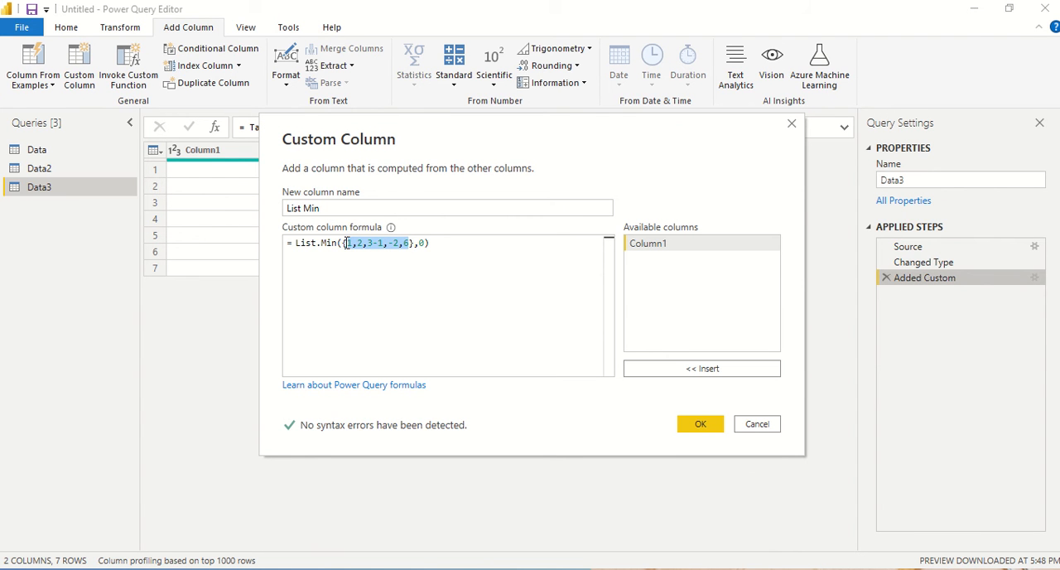
{"action": "key", "text": "BackSpace"}
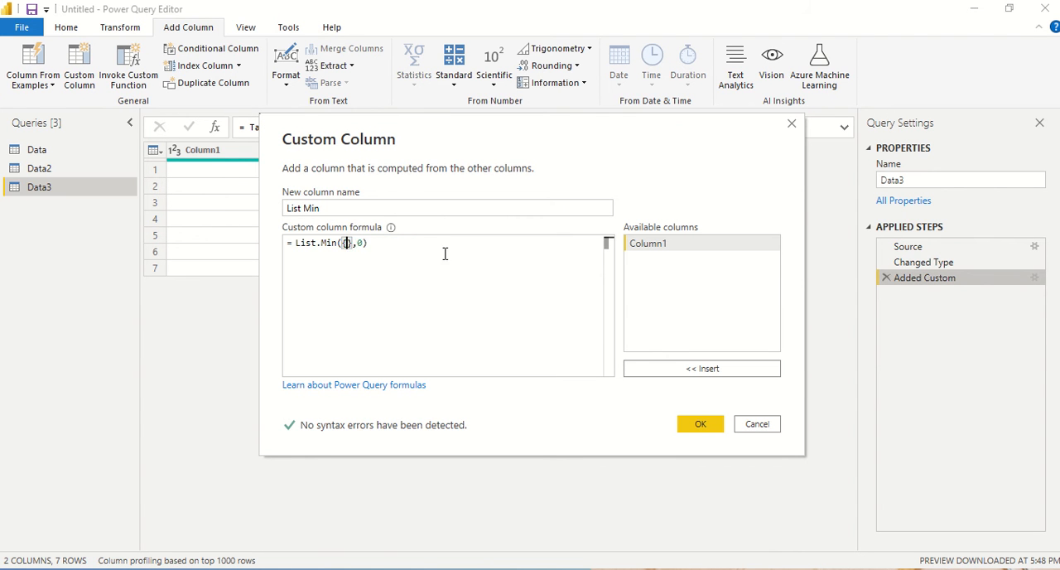
{"action": "left_click", "coordinate": [709, 429]}
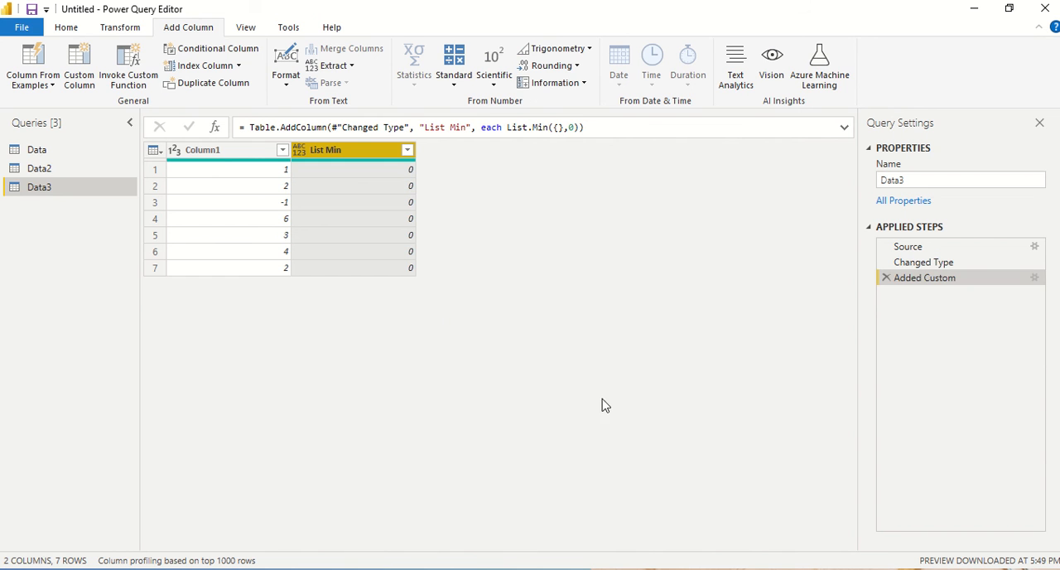
Step: Remove the default argument from the List Min column's formula, leaving List.Min({})
{"action": "double_click", "coordinate": [919, 278]}
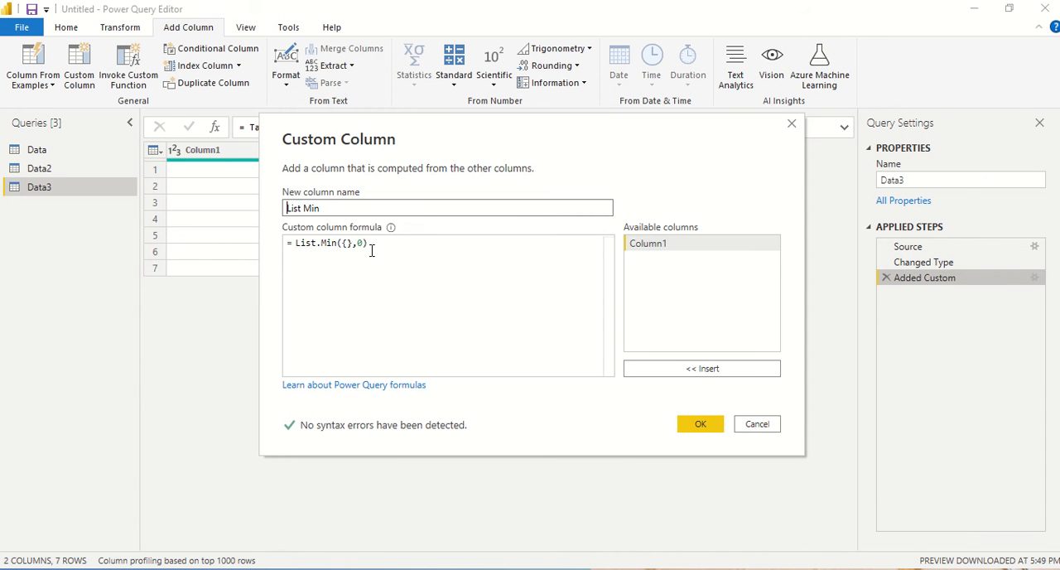
{"action": "left_click", "coordinate": [364, 242]}
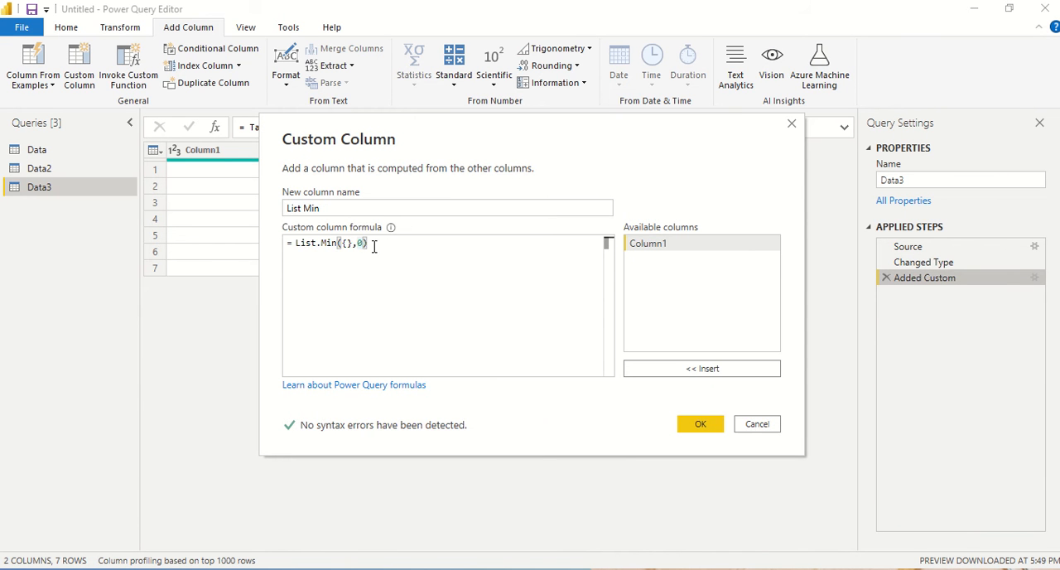
{"action": "key", "text": "BackSpace"}
{"action": "key", "text": "BackSpace"}
{"action": "left_click", "coordinate": [696, 426]}
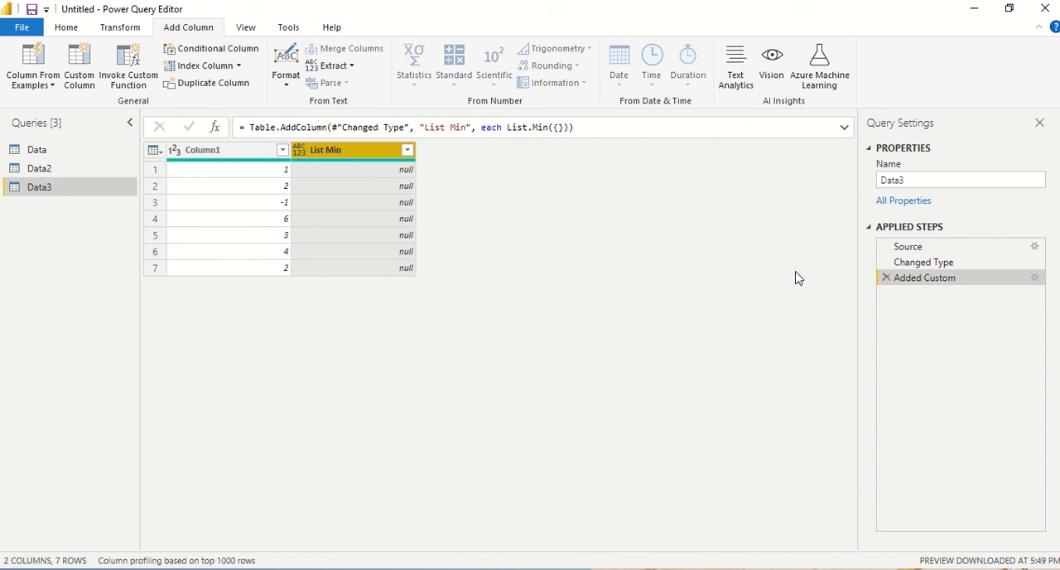
Step: Fill the list in the List Min column's formula with 1,2,3, giving List.Min({1,2,3})
{"action": "double_click", "coordinate": [922, 279]}
{"action": "left_click", "coordinate": [347, 243]}
{"action": "type", "text": "1,"}
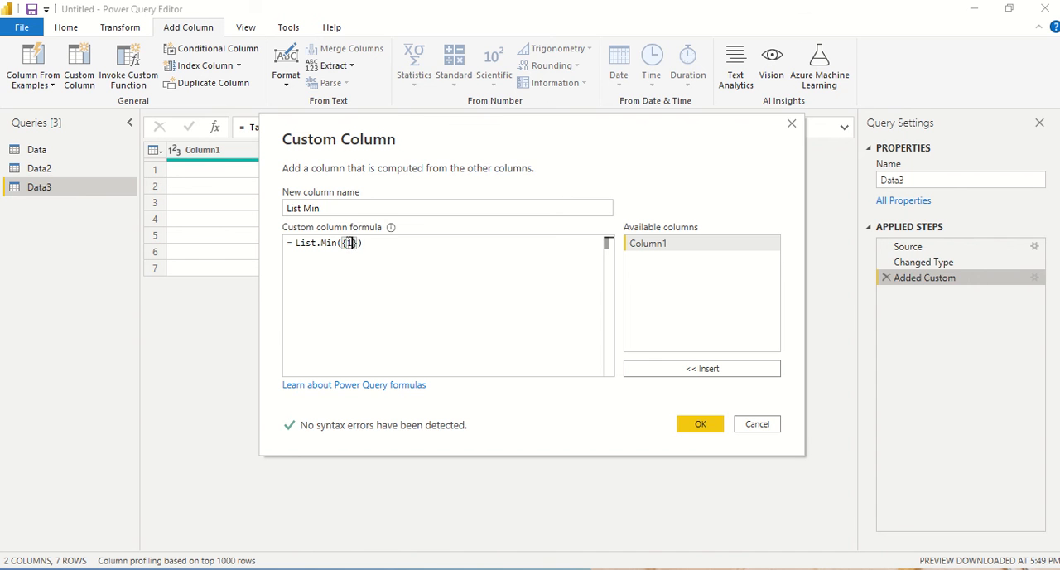
{"action": "type", "text": "2,3"}
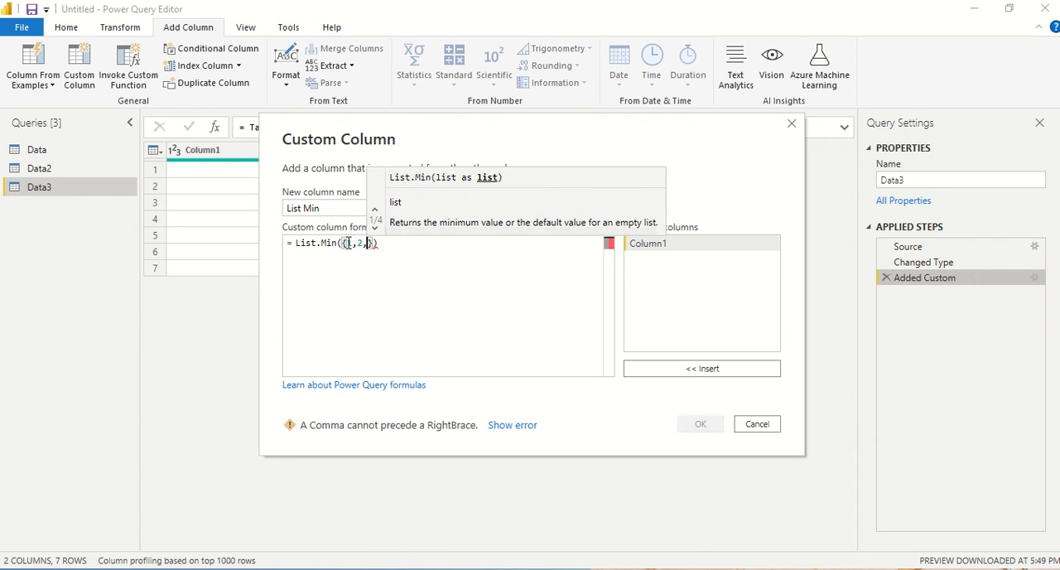
{"action": "left_click", "coordinate": [698, 425]}
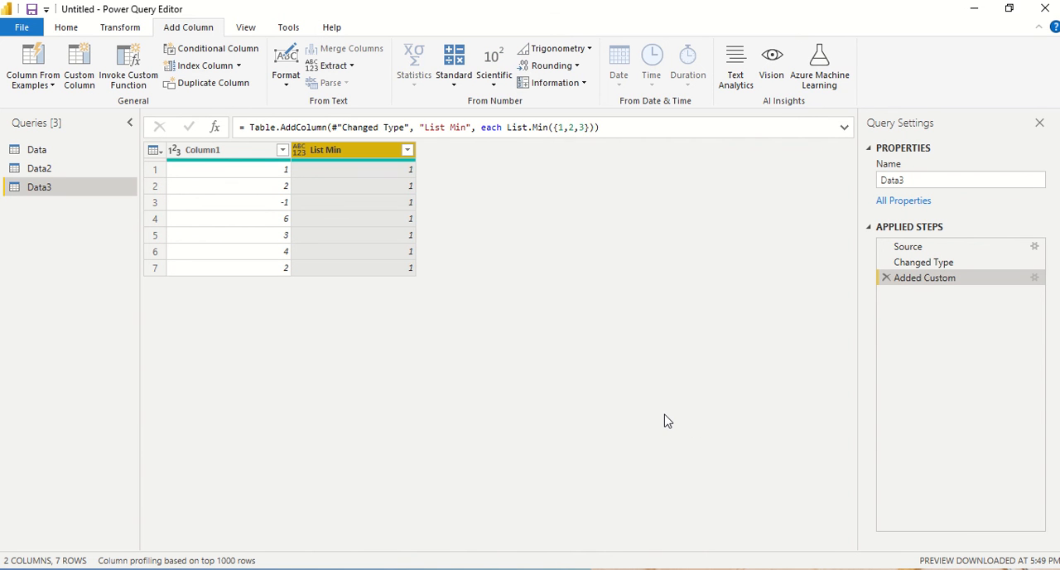
Step: Start a new custom column in the Data3 query and name it List Min N
{"action": "left_click", "coordinate": [87, 89]}
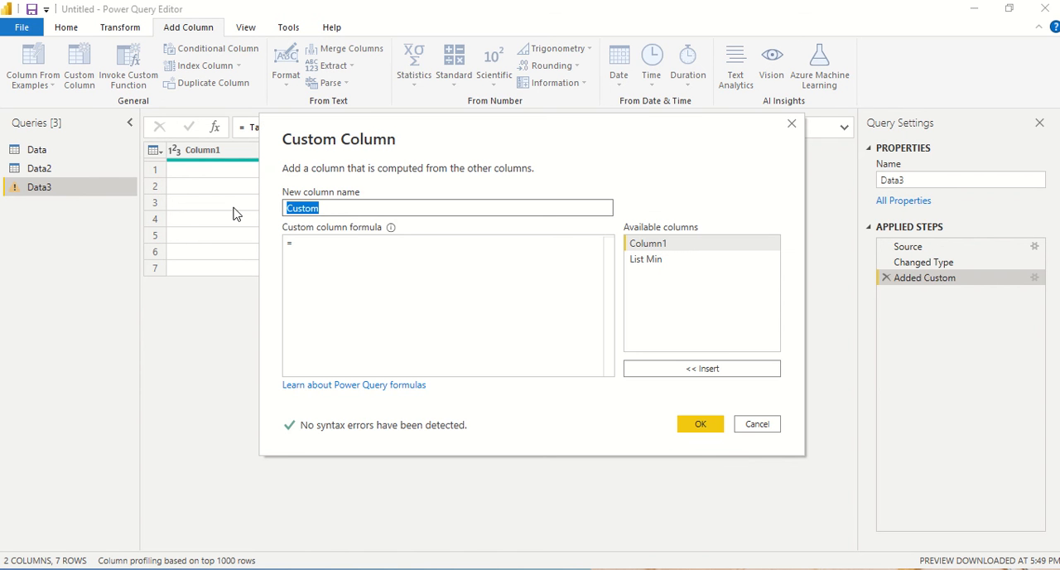
{"action": "type", "text": "List Min N"}
{"action": "key", "text": "Tab"}
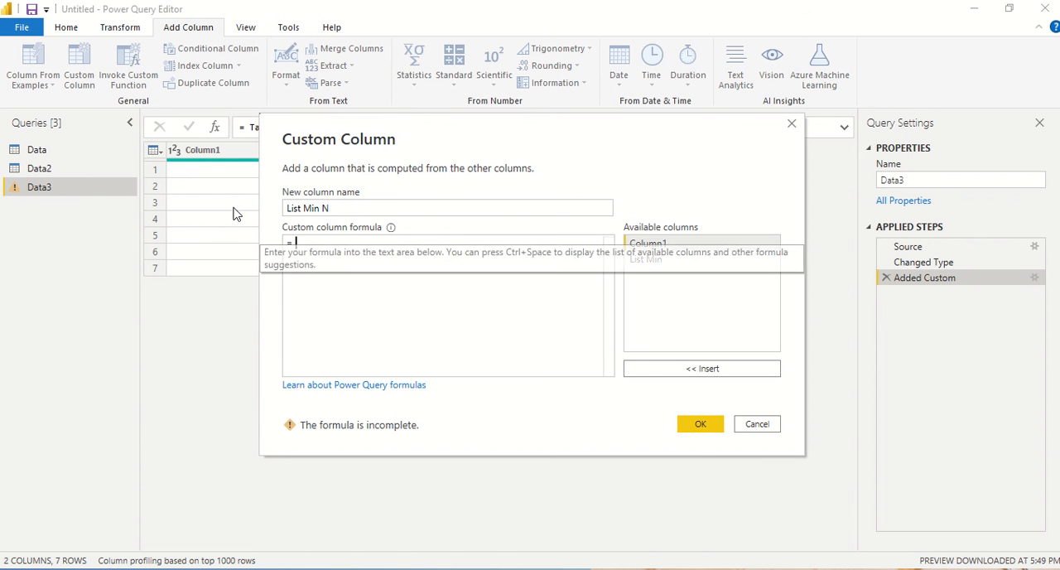
Step: Give the List Min N column the formula List.MinN({1,2,3,4,-1,-2,6},3) and create it
{"action": "type", "text": "List."}
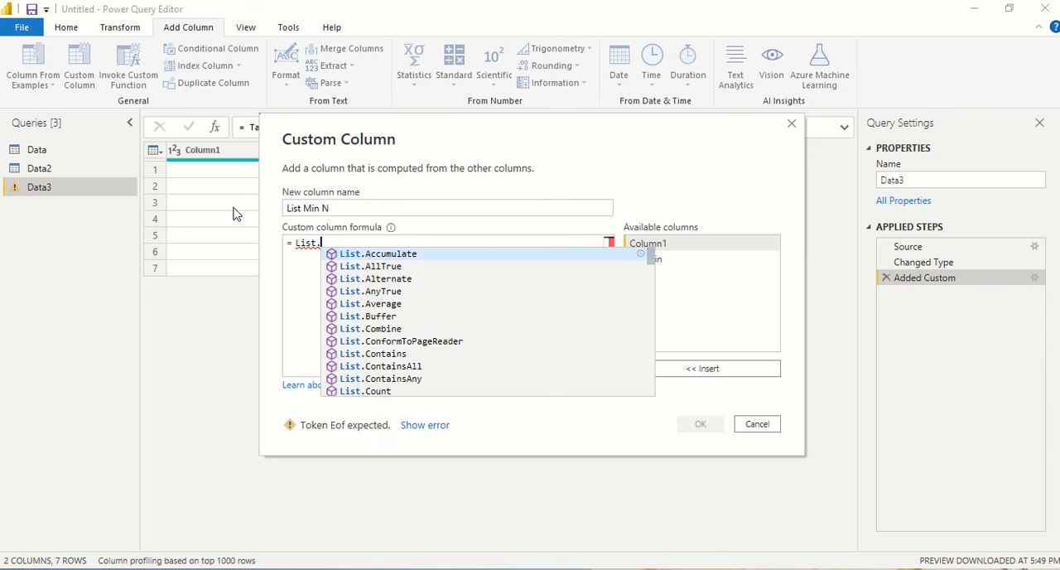
{"action": "type", "text": "MinN"}
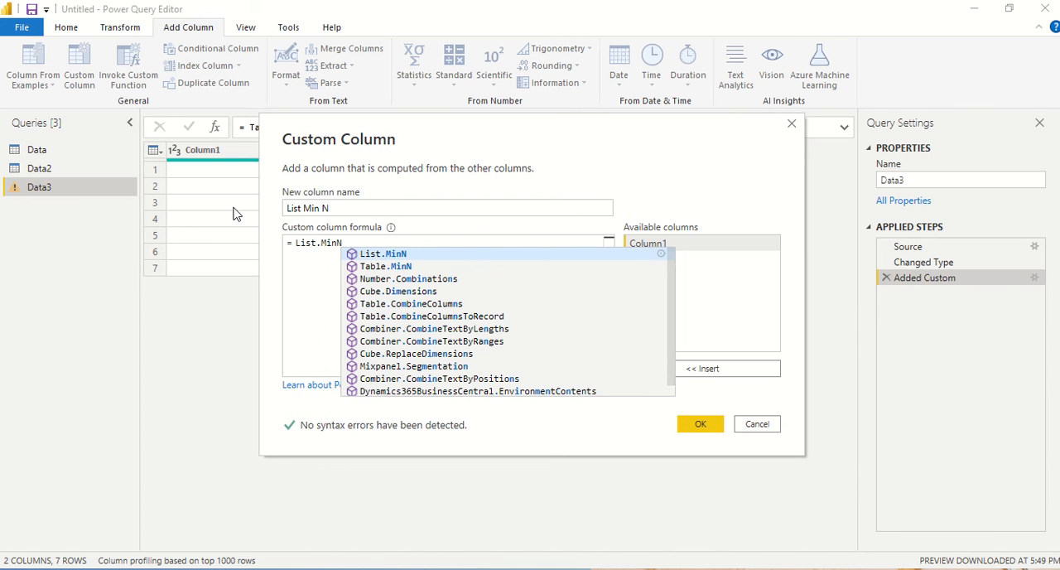
{"action": "type", "text": "({"}
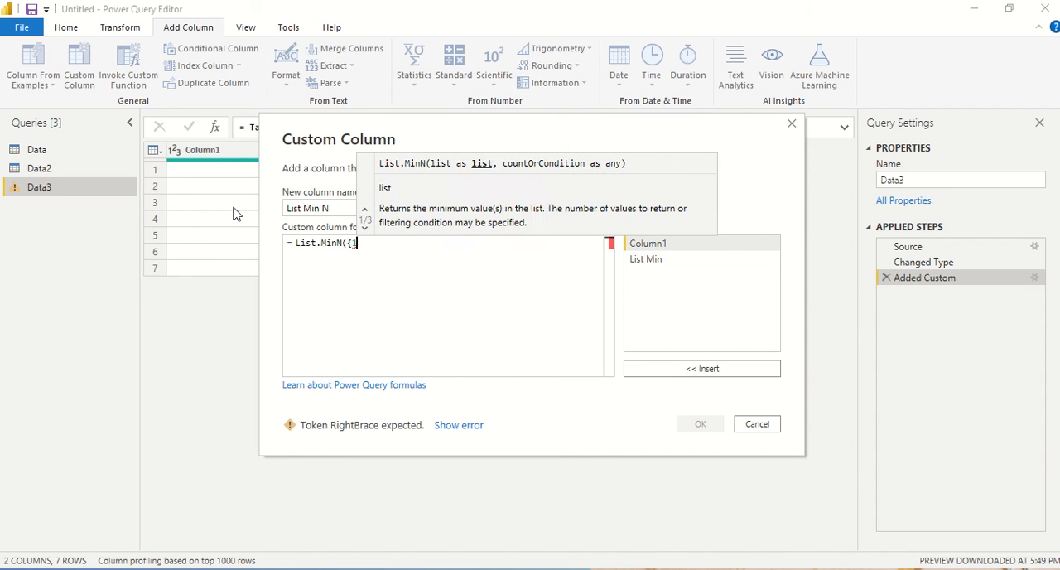
{"action": "type", "text": "1,2,3,4"}
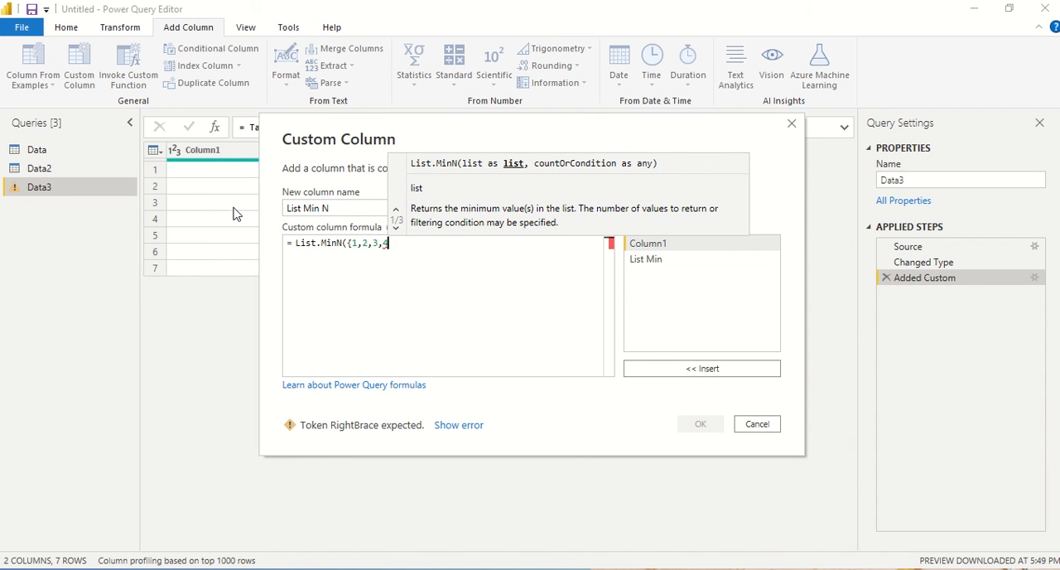
{"action": "type", "text": ",-1"}
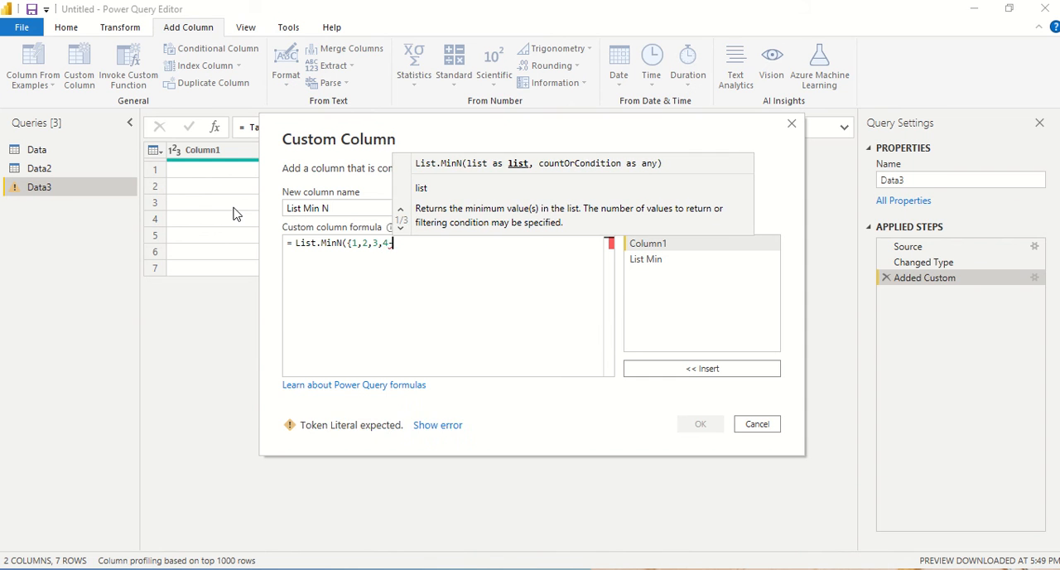
{"action": "type", "text": ",-2,"}
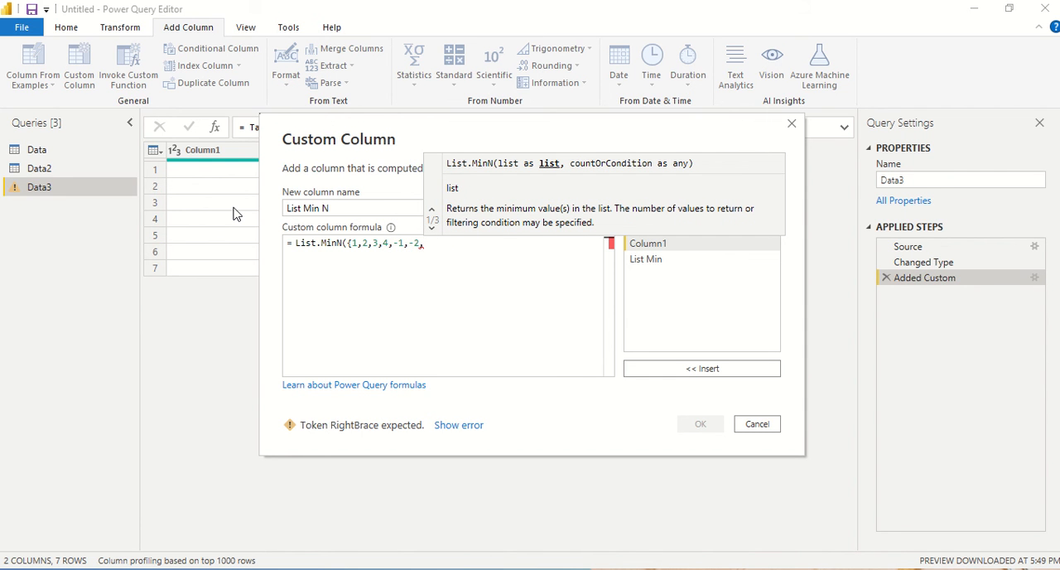
{"action": "type", "text": "6}"}
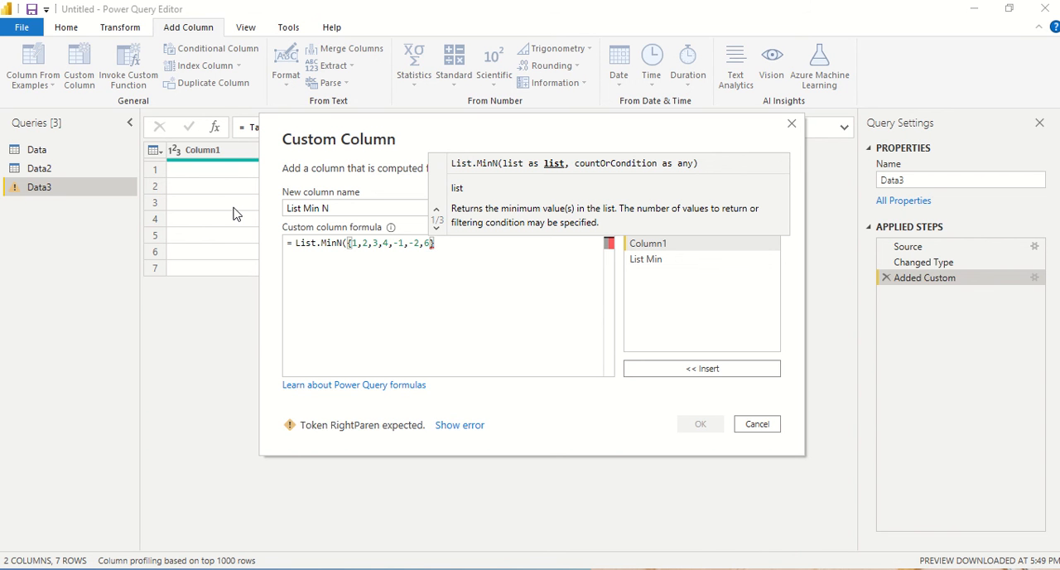
{"action": "type", "text": ",3)"}
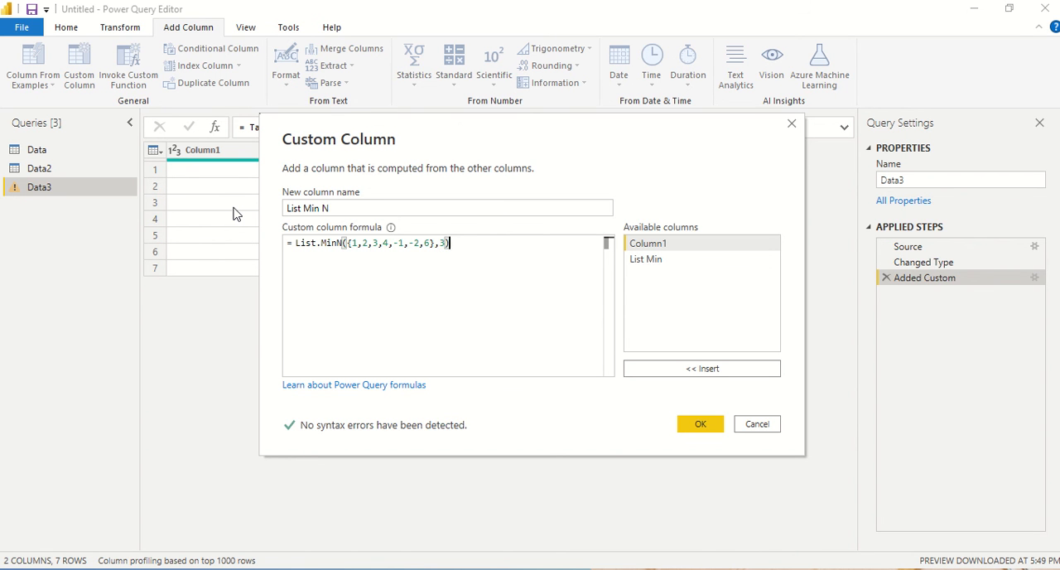
{"action": "left_click", "coordinate": [701, 424]}
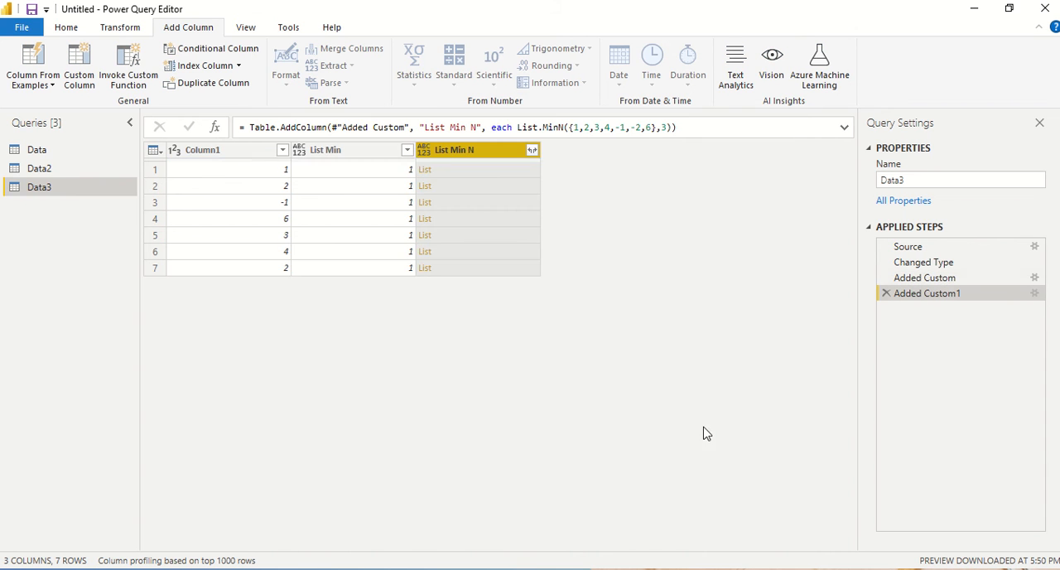
Step: Preview the list contents of each row in the List Min N column, from row 1 through row 7
{"action": "left_click", "coordinate": [471, 178]}
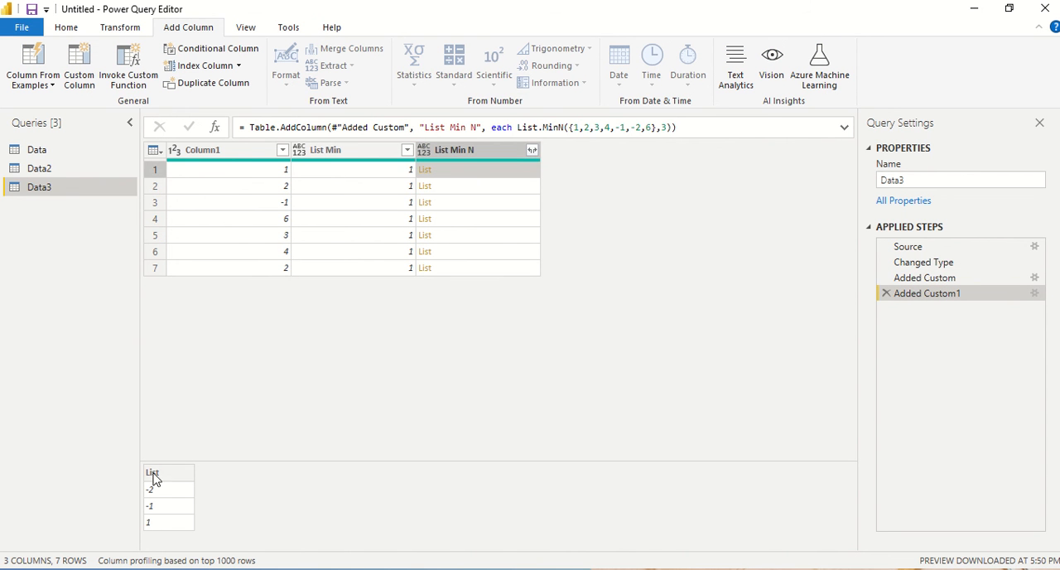
{"action": "left_click", "coordinate": [455, 188]}
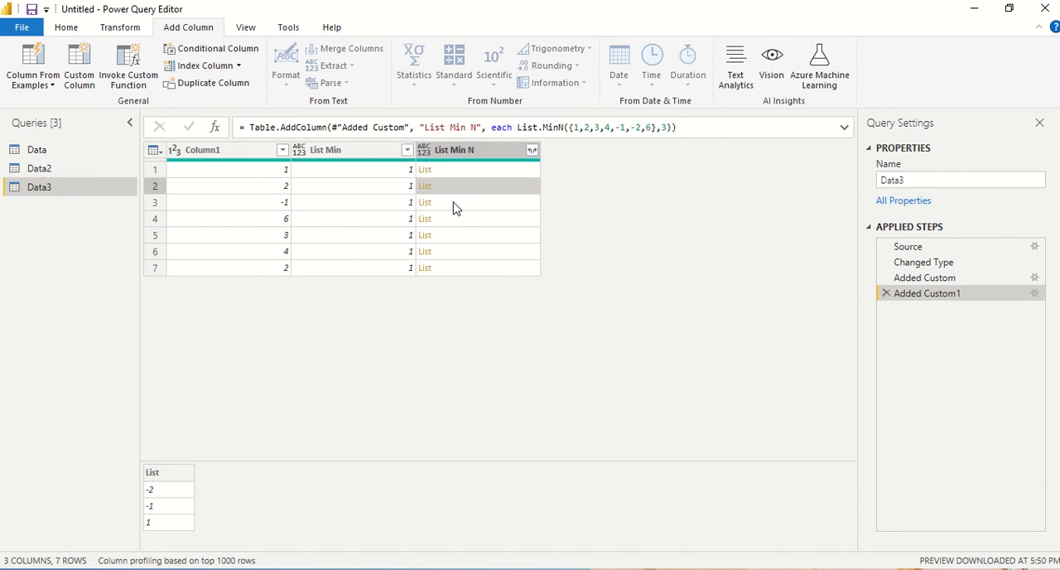
{"action": "left_click", "coordinate": [454, 207]}
{"action": "left_click", "coordinate": [452, 224]}
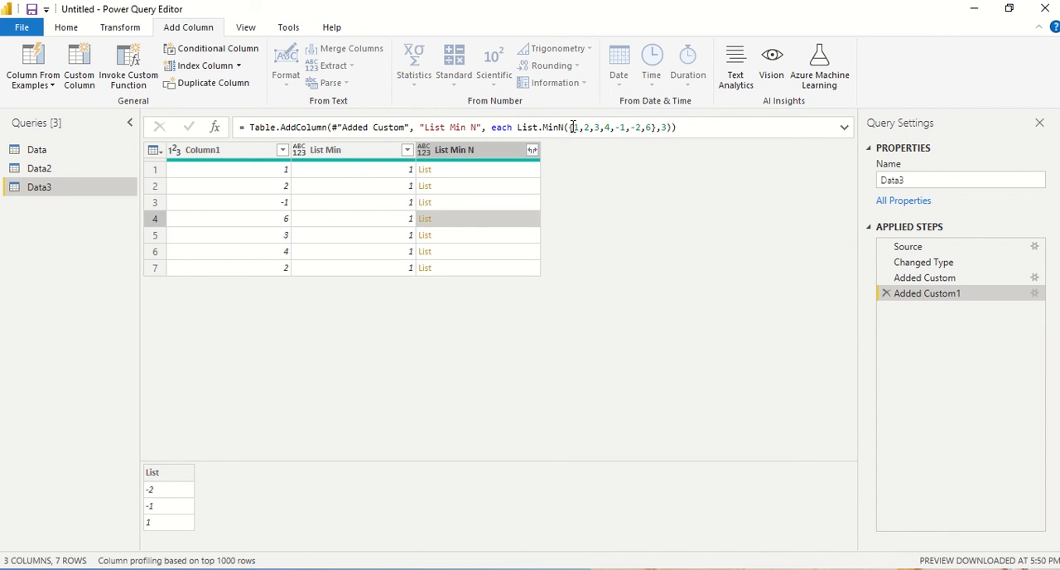
{"action": "left_click", "coordinate": [459, 236]}
{"action": "left_click", "coordinate": [452, 253]}
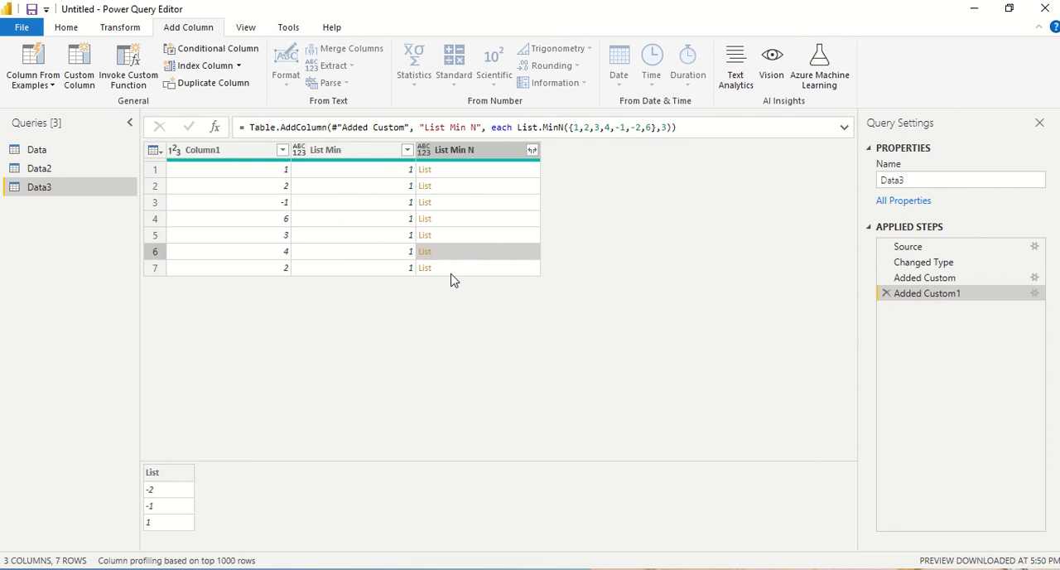
{"action": "left_click", "coordinate": [453, 271]}
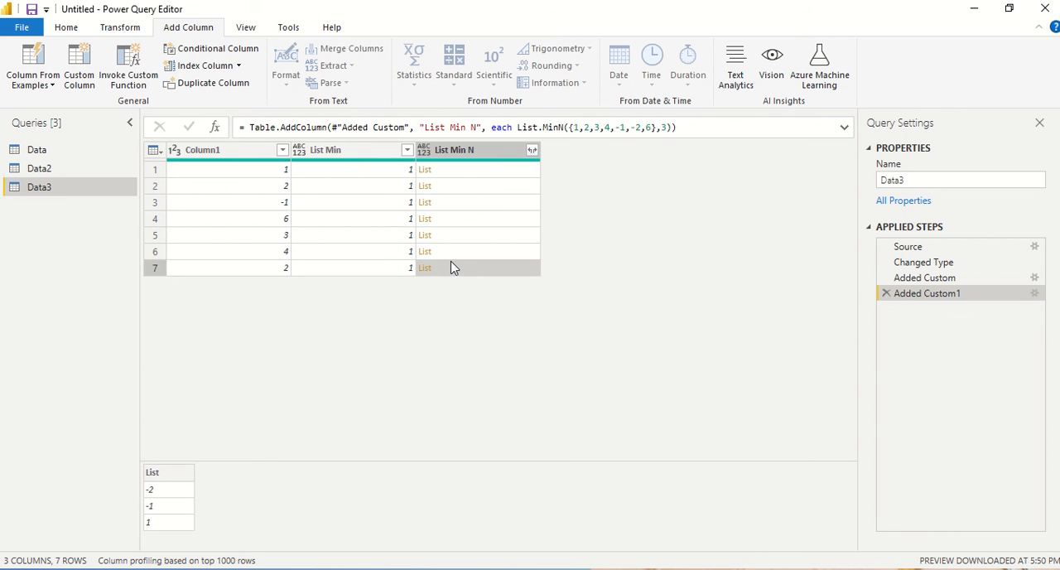
Step: Copy the step reference #"Changed Type" from the Data3 query's M code and close the code without editing it
{"action": "left_click", "coordinate": [337, 154]}
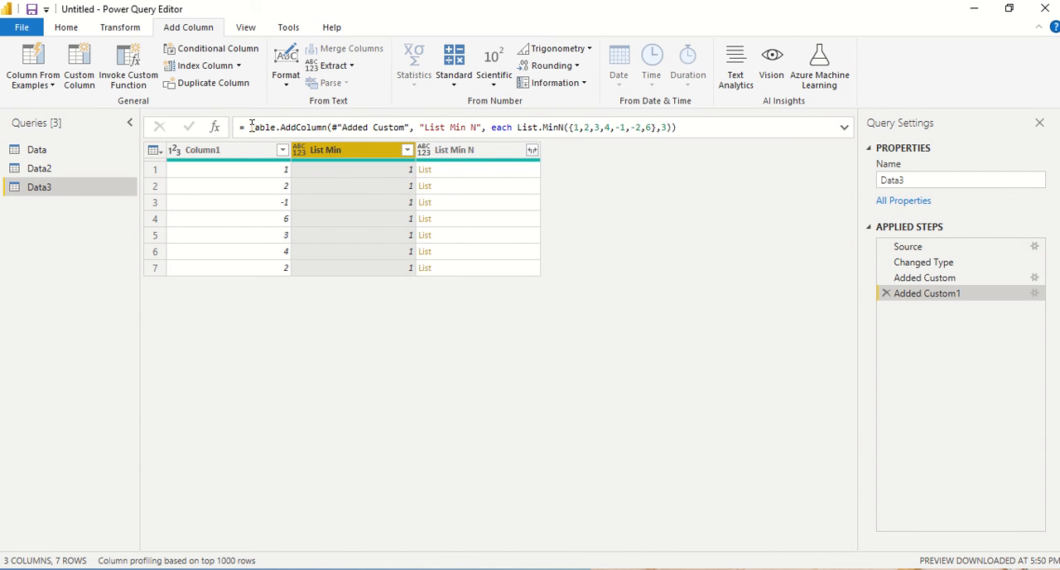
{"action": "left_click", "coordinate": [926, 280]}
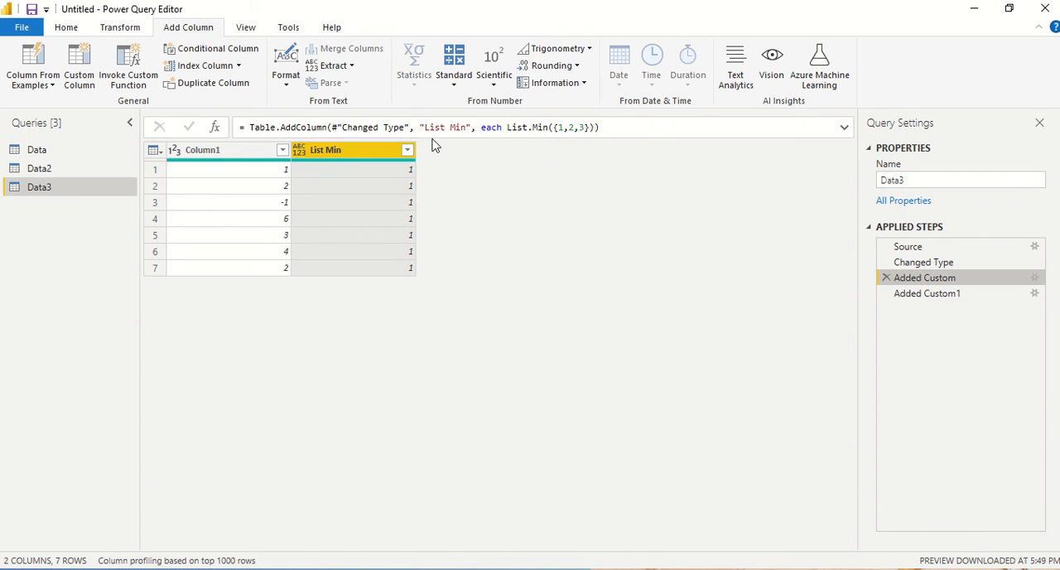
{"action": "right_click", "coordinate": [38, 188]}
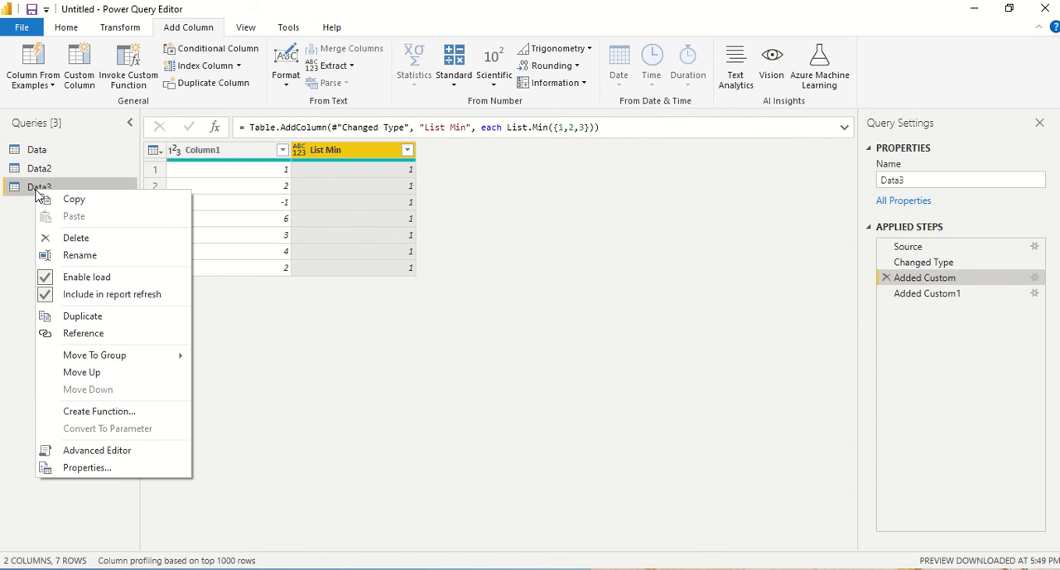
{"action": "left_click", "coordinate": [97, 451]}
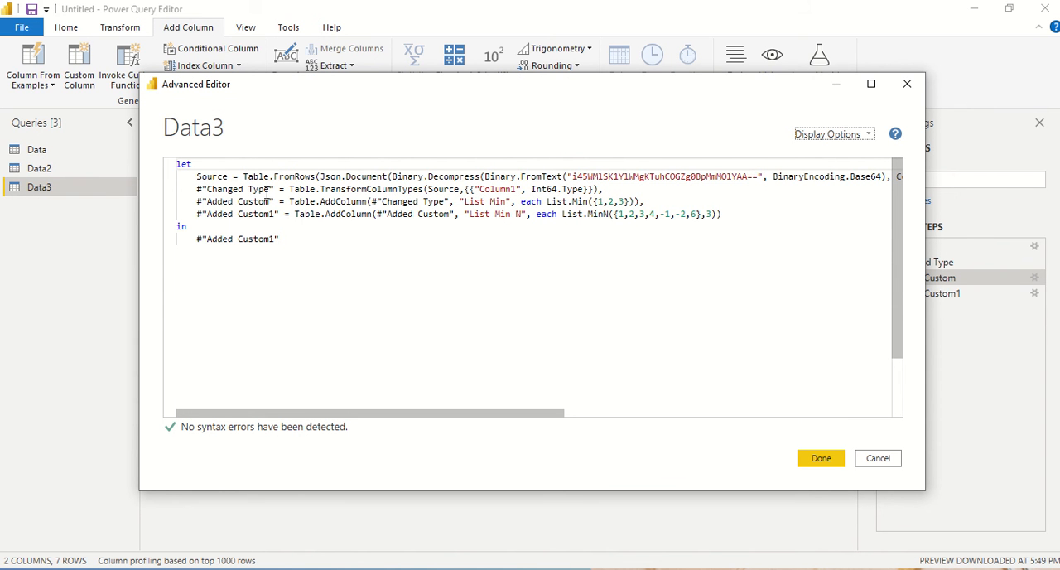
{"action": "left_click_drag", "start_coordinate": [275, 189], "coordinate": [187, 190]}
{"action": "key", "text": "ctrl+c"}
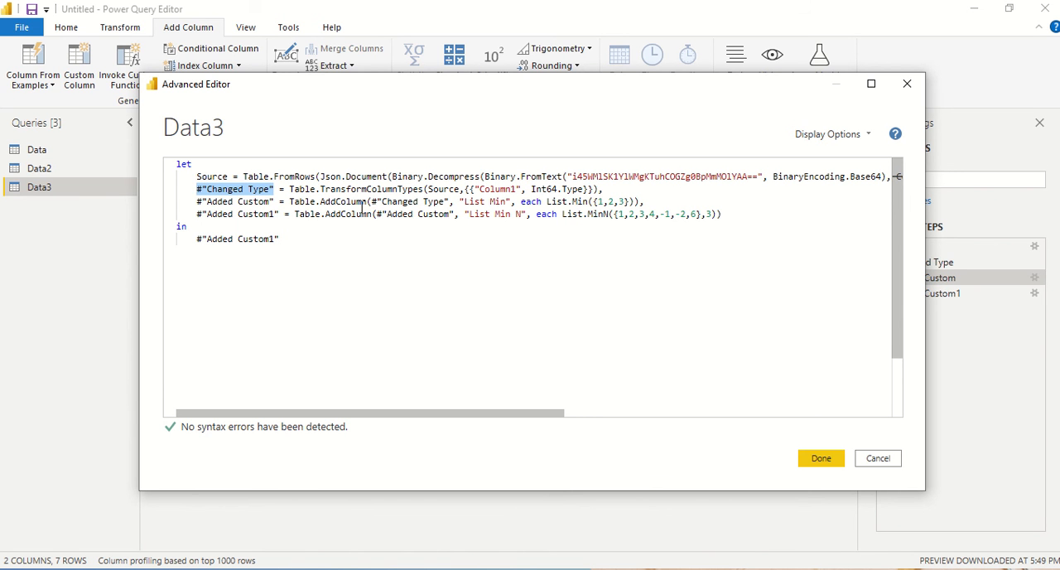
{"action": "left_click", "coordinate": [880, 460]}
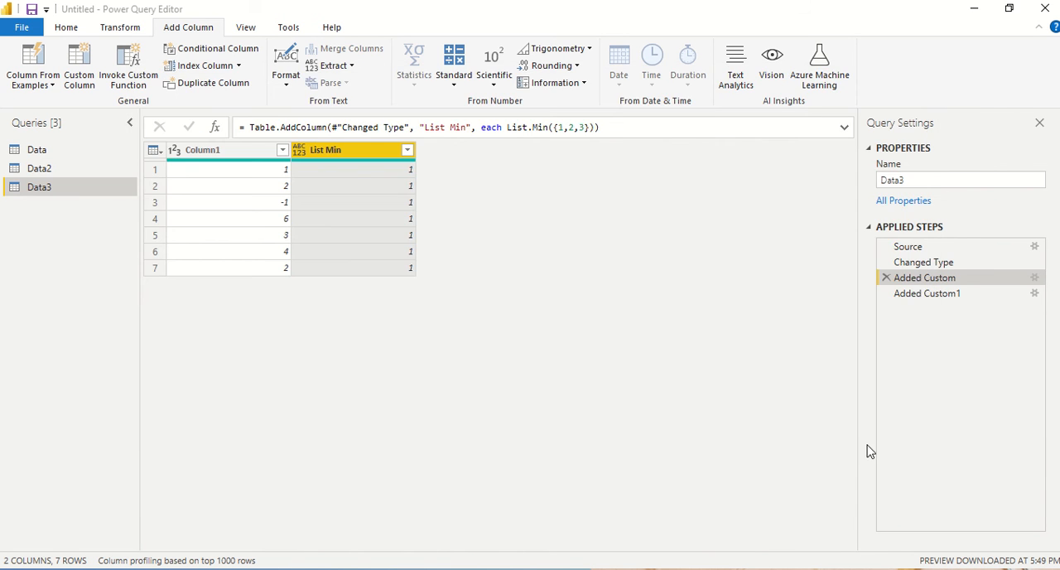
Step: Replace the literal list in the List Min column's formula with Column1, giving List.Min([Column1])
{"action": "double_click", "coordinate": [918, 286]}
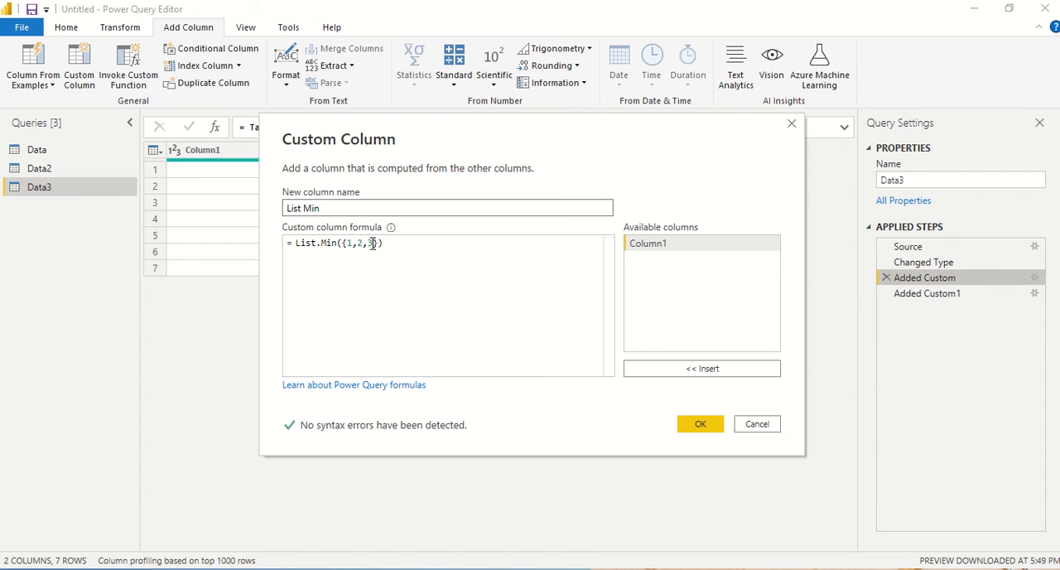
{"action": "left_click_drag", "start_coordinate": [379, 242], "coordinate": [342, 243]}
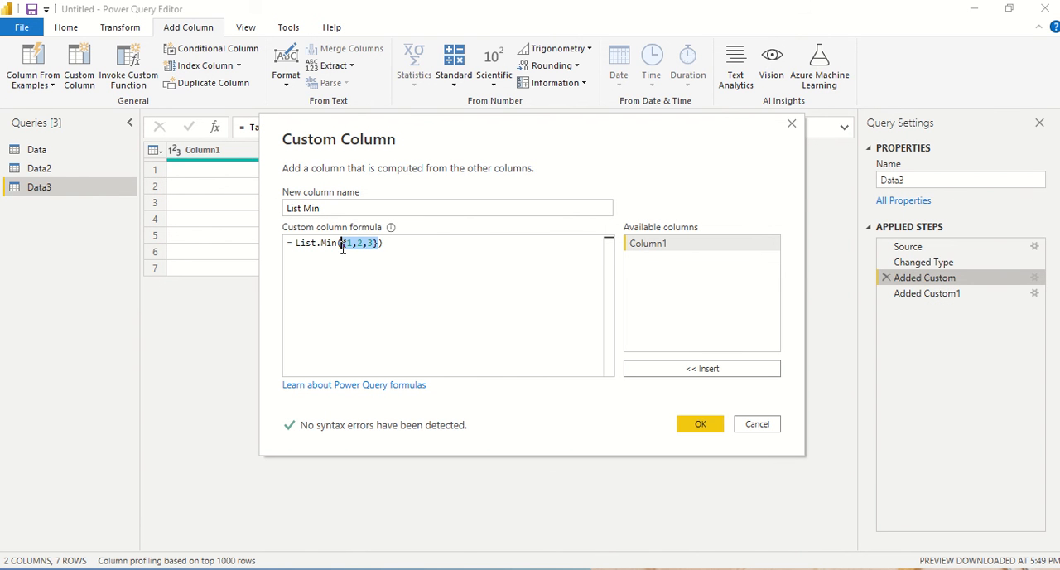
{"action": "key", "text": "BackSpace"}
{"action": "type", "text": "["}
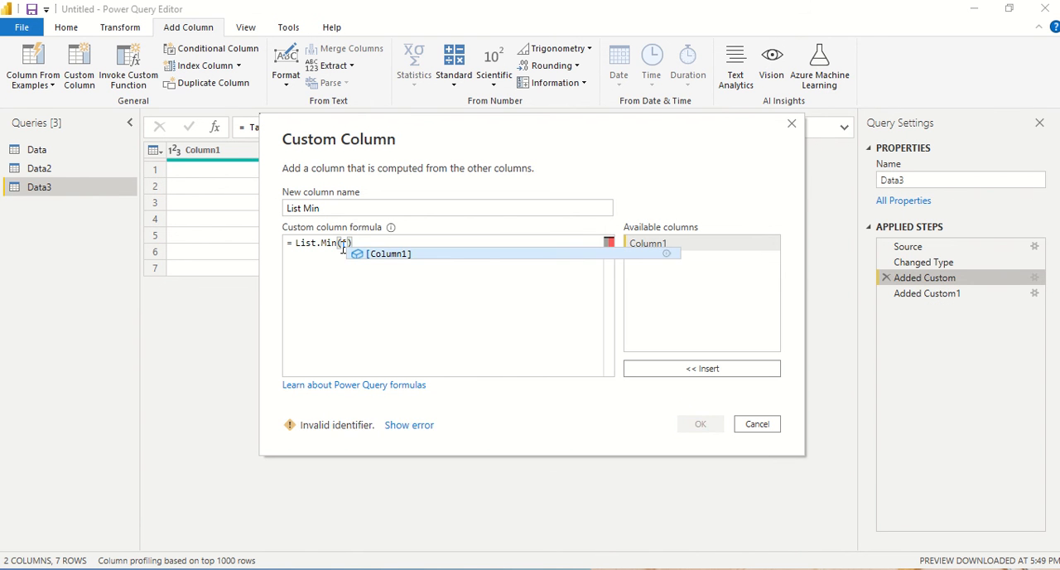
{"action": "key", "text": "Tab"}
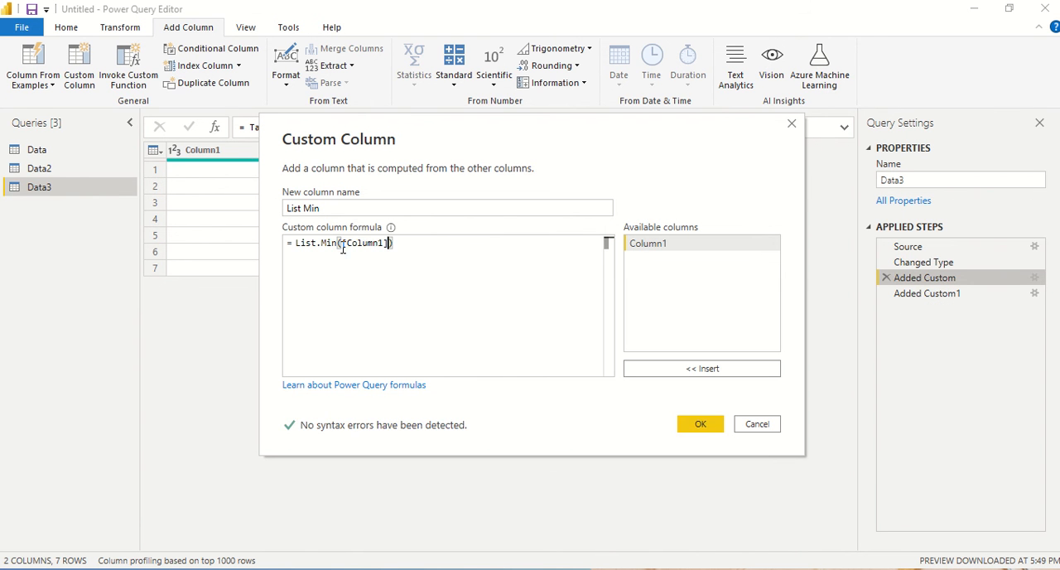
{"action": "left_click", "coordinate": [698, 423]}
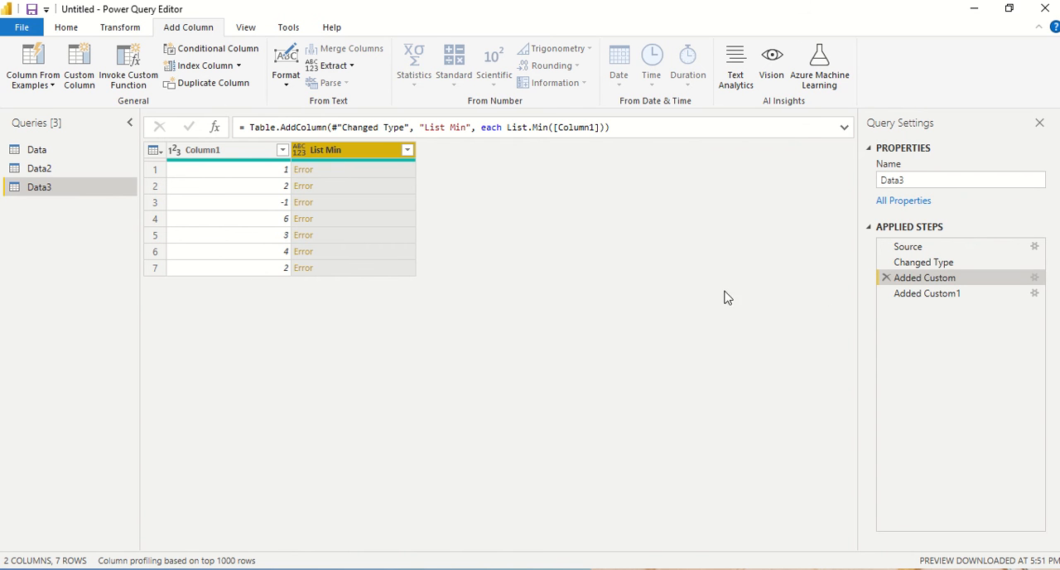
Step: Insert the copied step reference before [Column1] in the List Min formula, giving List.Min(#"Changed Type"[Column1])
{"action": "double_click", "coordinate": [919, 279]}
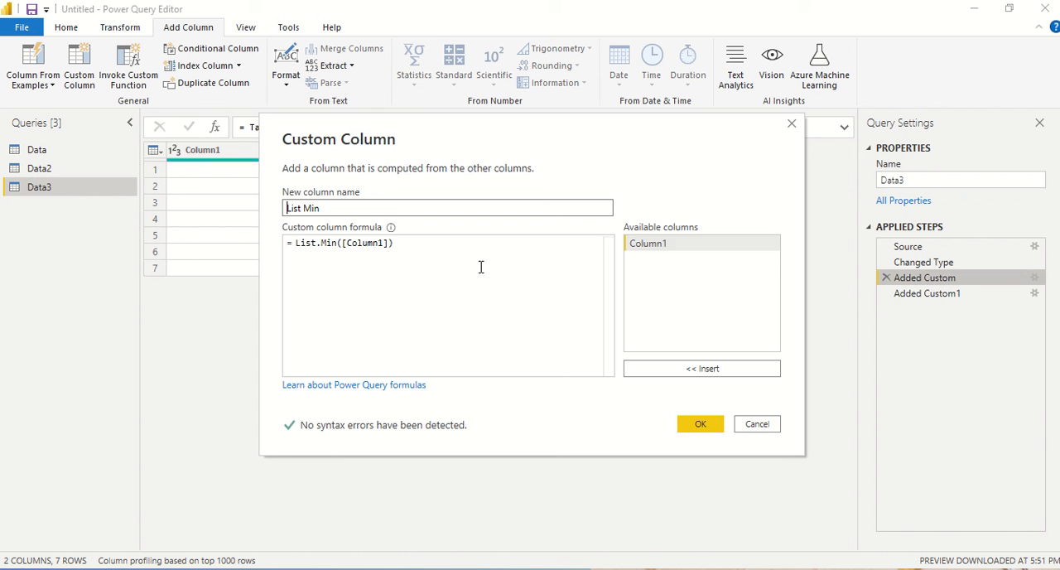
{"action": "left_click", "coordinate": [339, 243]}
{"action": "key", "text": "ctrl+v"}
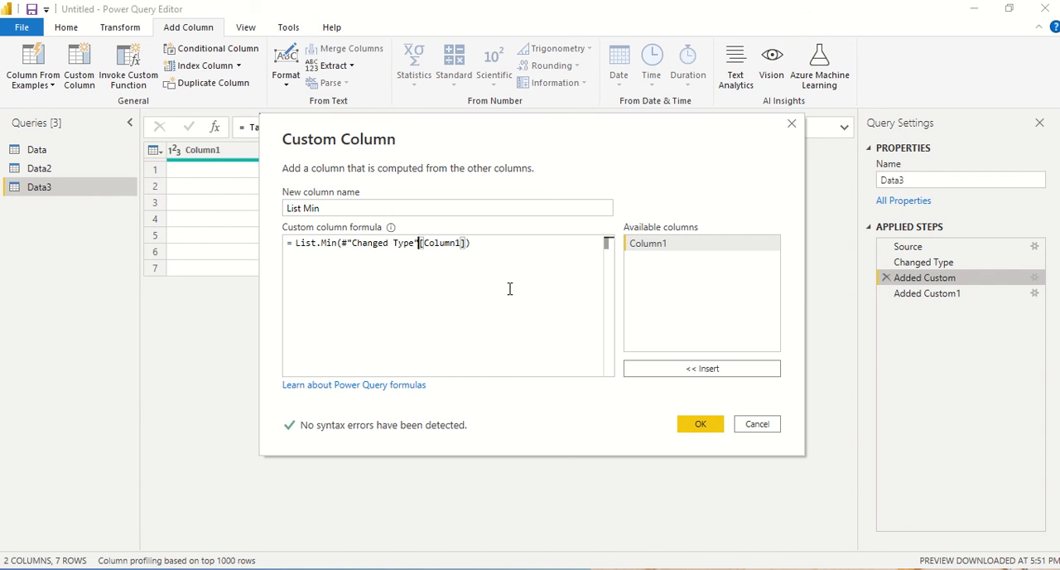
{"action": "left_click", "coordinate": [700, 424]}
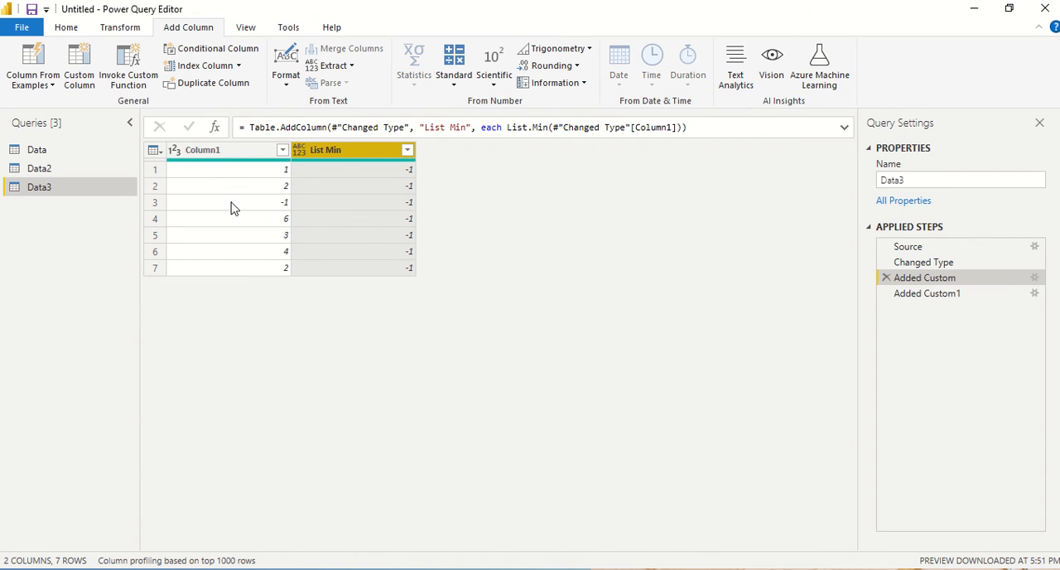
Step: Change the List Min N formula to List.MinN(#"Changed Type"[Column1],3) and preview the list in its first row
{"action": "left_click", "coordinate": [917, 300]}
{"action": "double_click", "coordinate": [917, 296]}
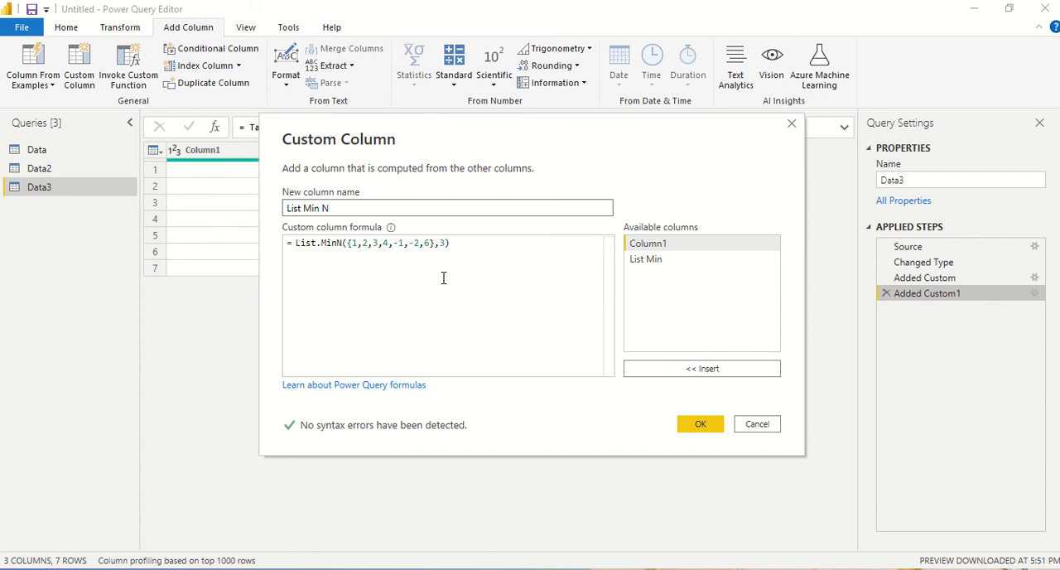
{"action": "left_click_drag", "start_coordinate": [435, 245], "coordinate": [350, 253]}
{"action": "key", "text": "ctrl+v"}
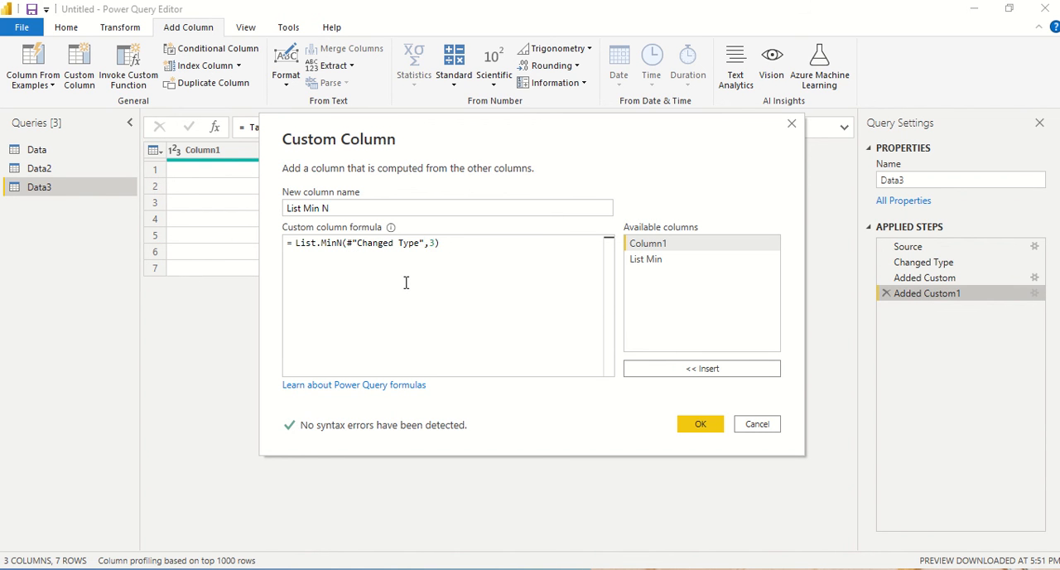
{"action": "type", "text": "["}
{"action": "key", "text": "Tab"}
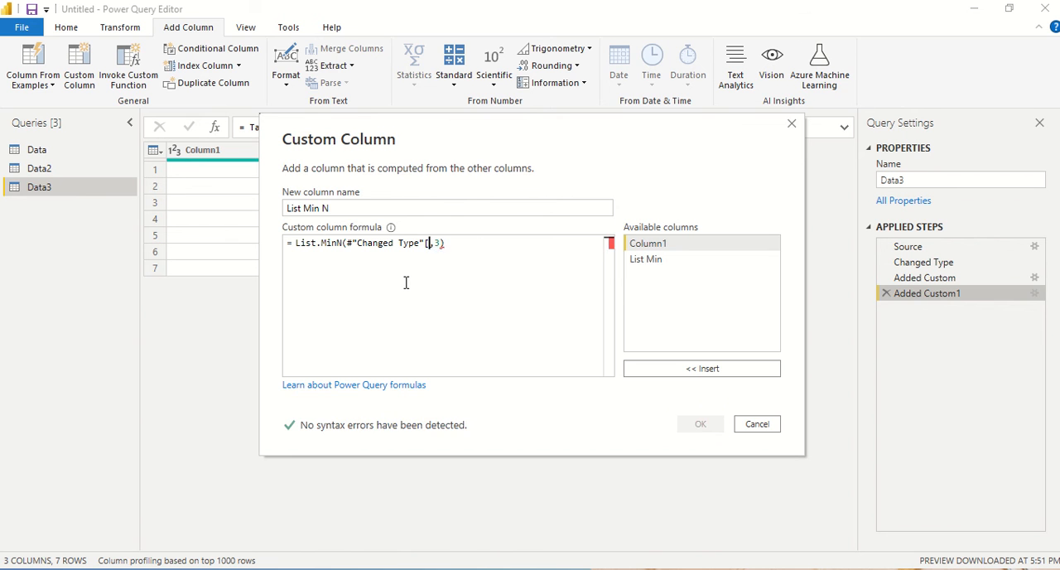
{"action": "left_click", "coordinate": [718, 424]}
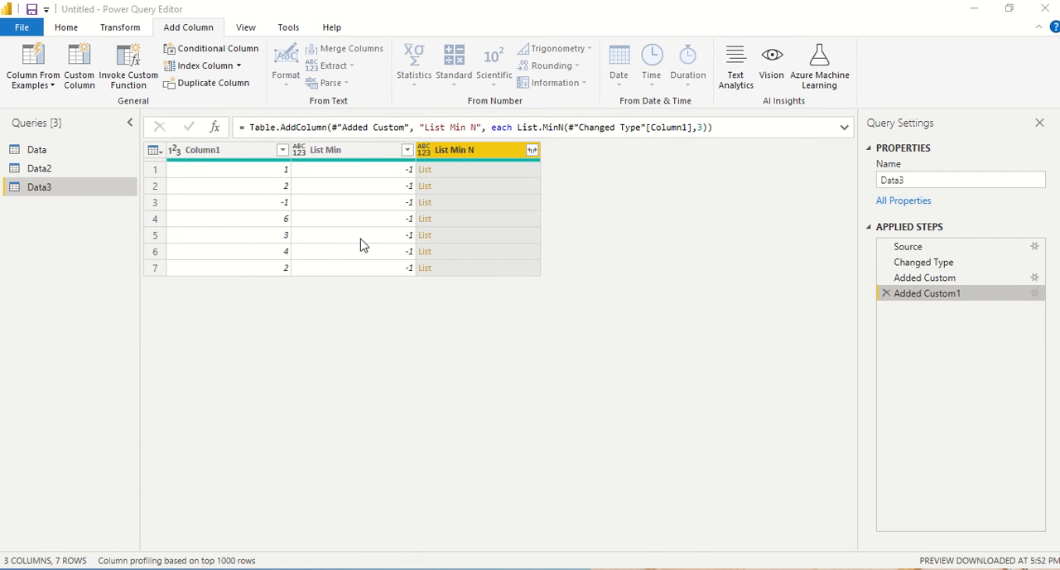
{"action": "left_click", "coordinate": [473, 176]}
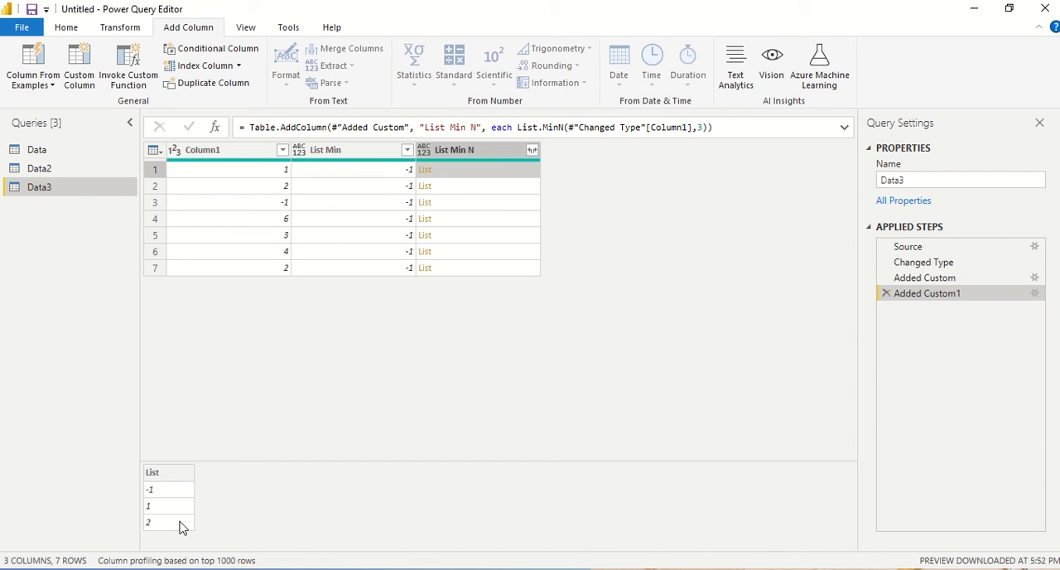
Step: Set the count in the List Min N column's List.MinN formula to 5 and view the list in its first row
{"action": "double_click", "coordinate": [941, 295]}
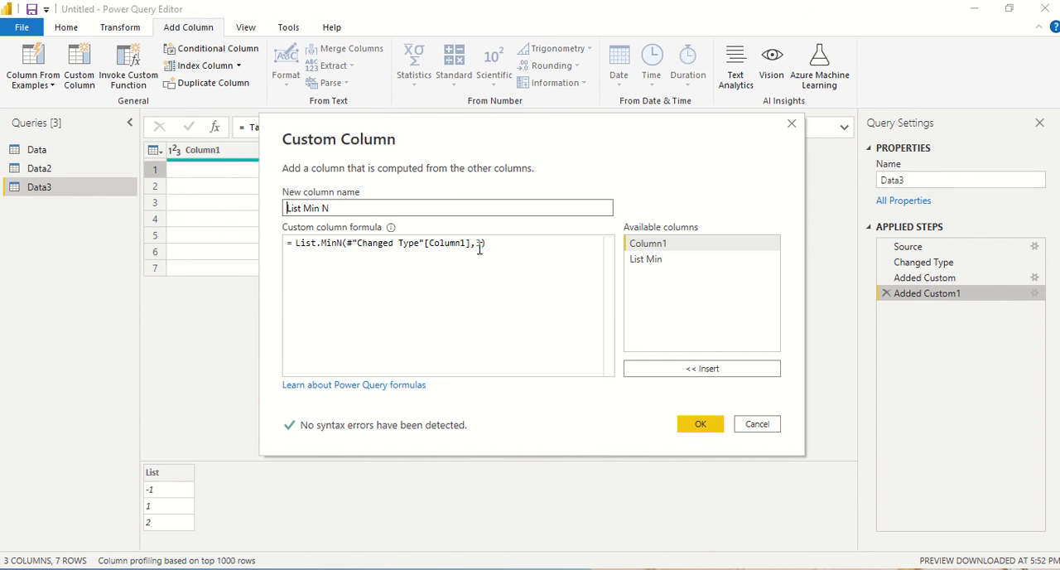
{"action": "double_click", "coordinate": [478, 242]}
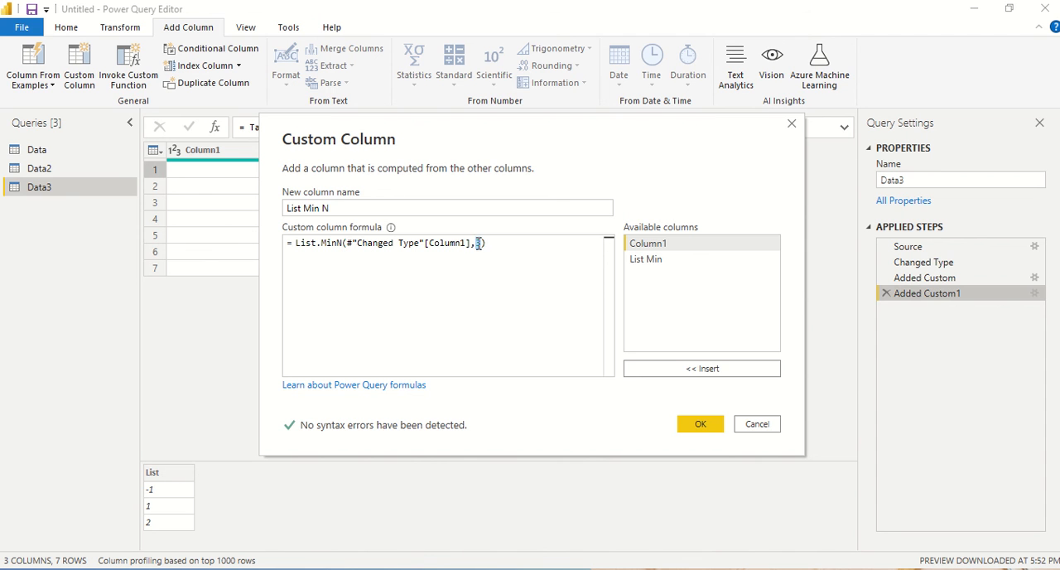
{"action": "type", "text": "5"}
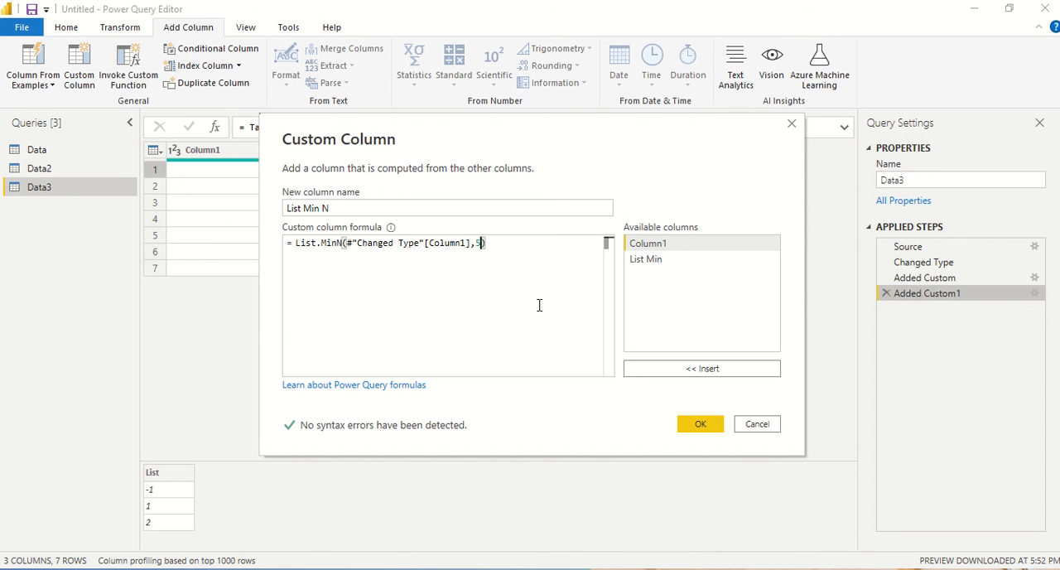
{"action": "left_click", "coordinate": [698, 425]}
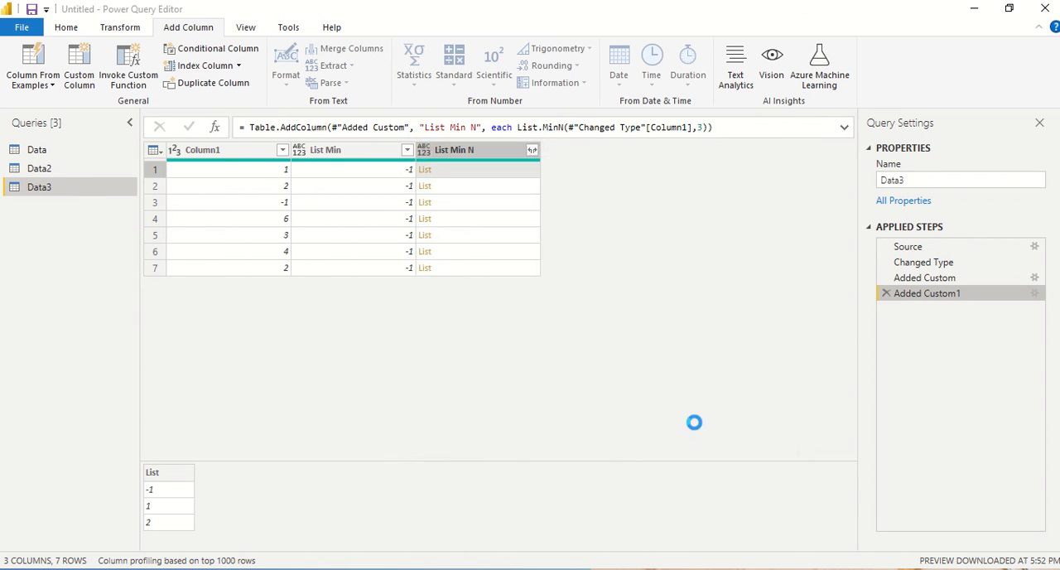
{"action": "left_click", "coordinate": [481, 176]}
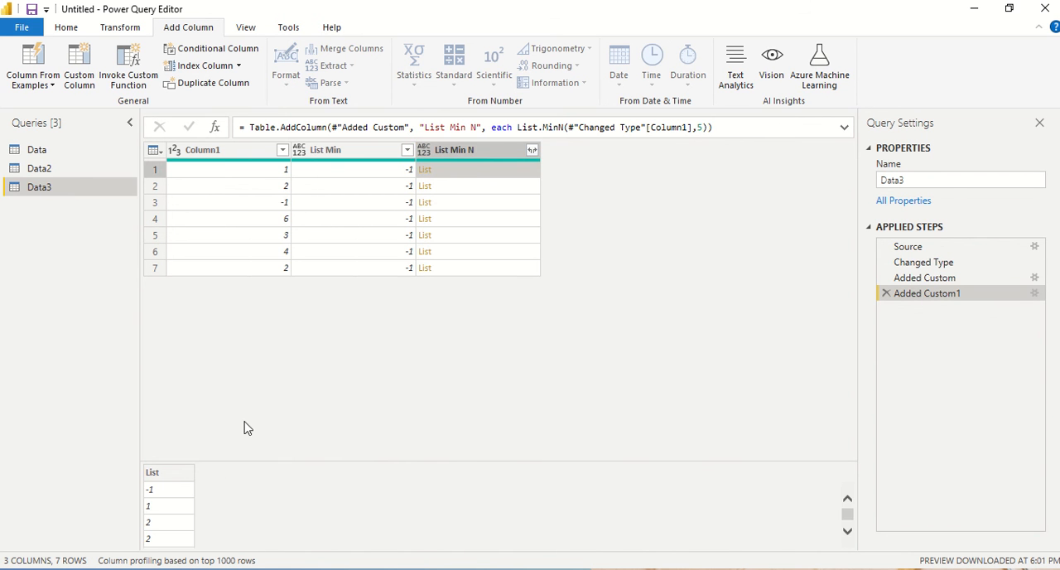
{"action": "scroll", "coordinate": [176, 512], "scroll_direction": "down", "scroll_amount": 1}
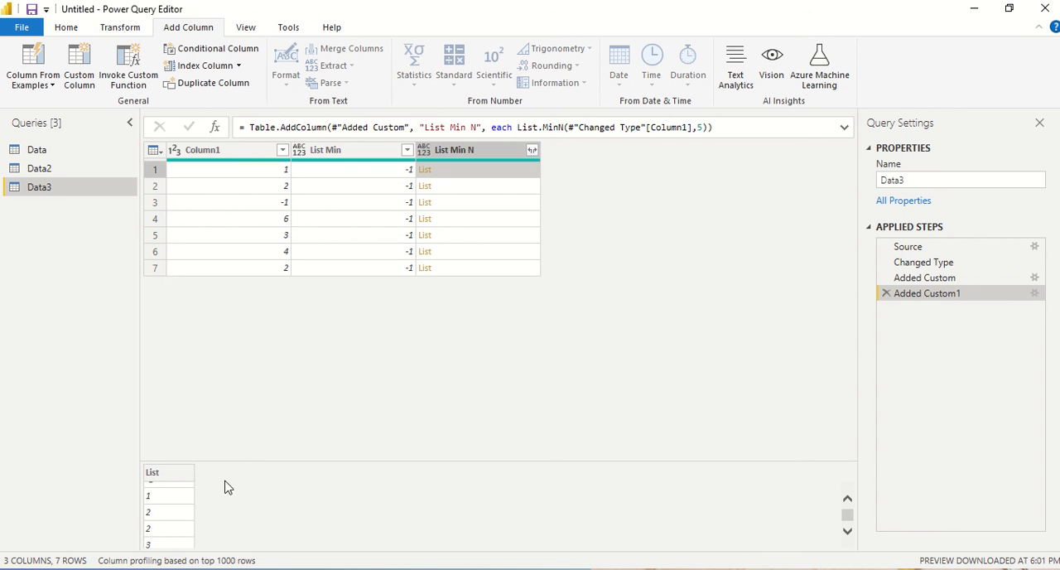
Step: Raise the count in the List Min N formula to 9 and look through the full list in its first row
{"action": "double_click", "coordinate": [921, 295]}
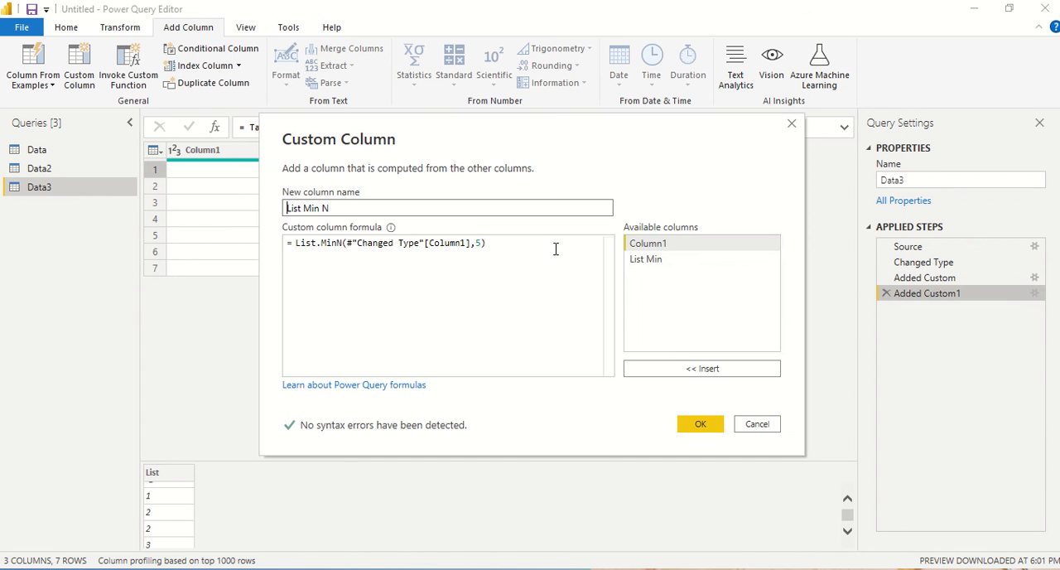
{"action": "left_click", "coordinate": [484, 243]}
{"action": "double_click", "coordinate": [477, 243]}
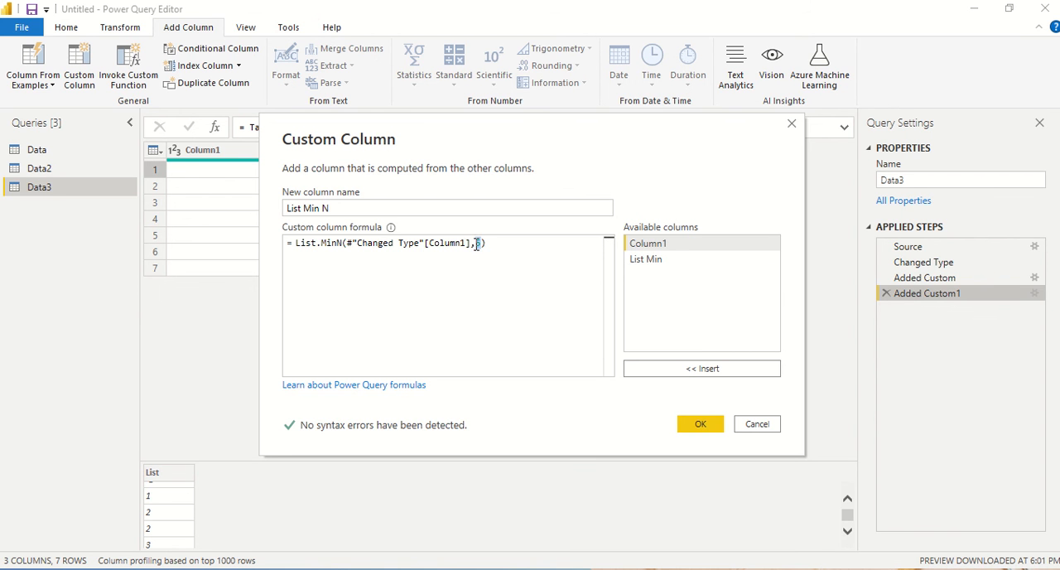
{"action": "type", "text": "9"}
{"action": "left_click", "coordinate": [702, 426]}
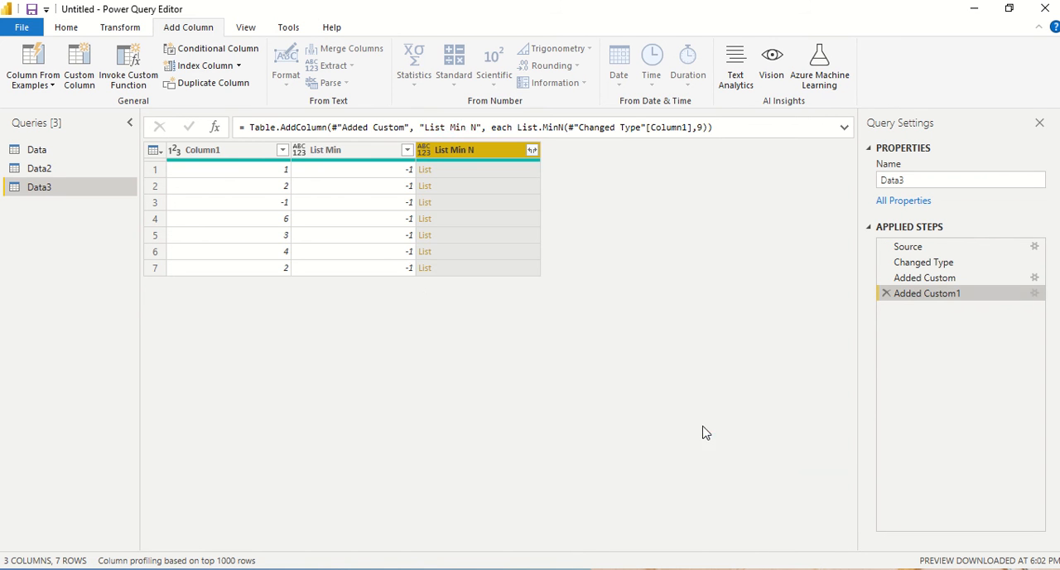
{"action": "left_click", "coordinate": [473, 171]}
{"action": "scroll", "coordinate": [172, 518], "scroll_direction": "down", "scroll_amount": 3}
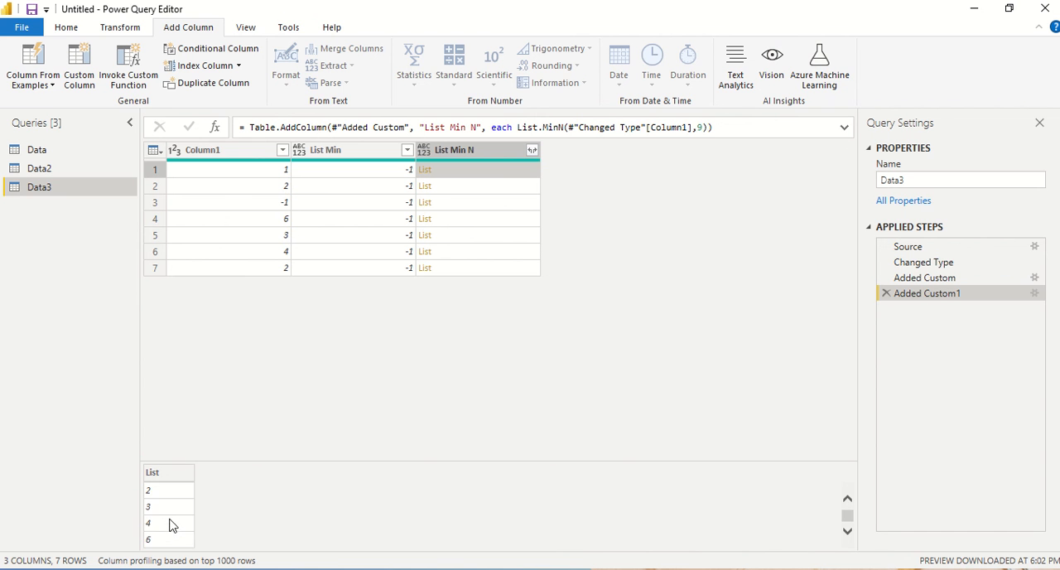
{"action": "scroll", "coordinate": [171, 528], "scroll_direction": "up", "scroll_amount": 3}
Step: Try a negative count of -1 as the second argument of the List Min N column's List.MinN formula
{"action": "double_click", "coordinate": [915, 296]}
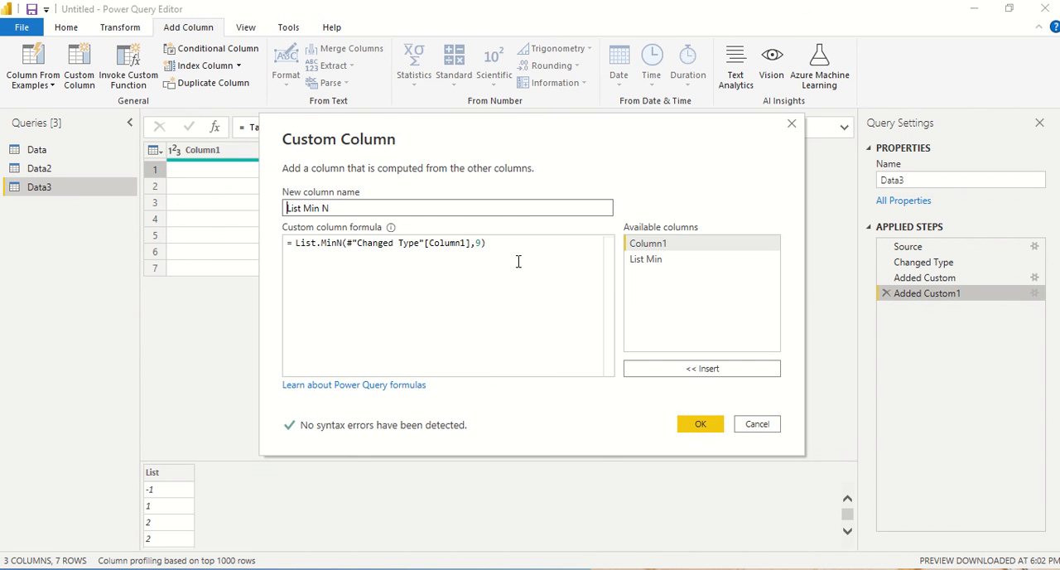
{"action": "left_click", "coordinate": [480, 243]}
{"action": "double_click", "coordinate": [478, 243]}
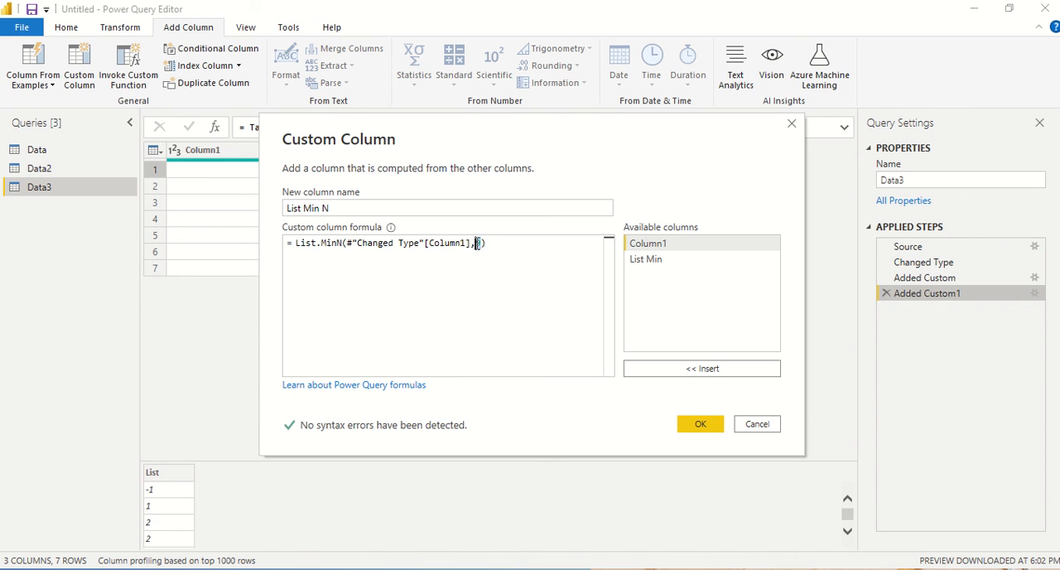
{"action": "type", "text": "-1"}
{"action": "left_click", "coordinate": [695, 424]}
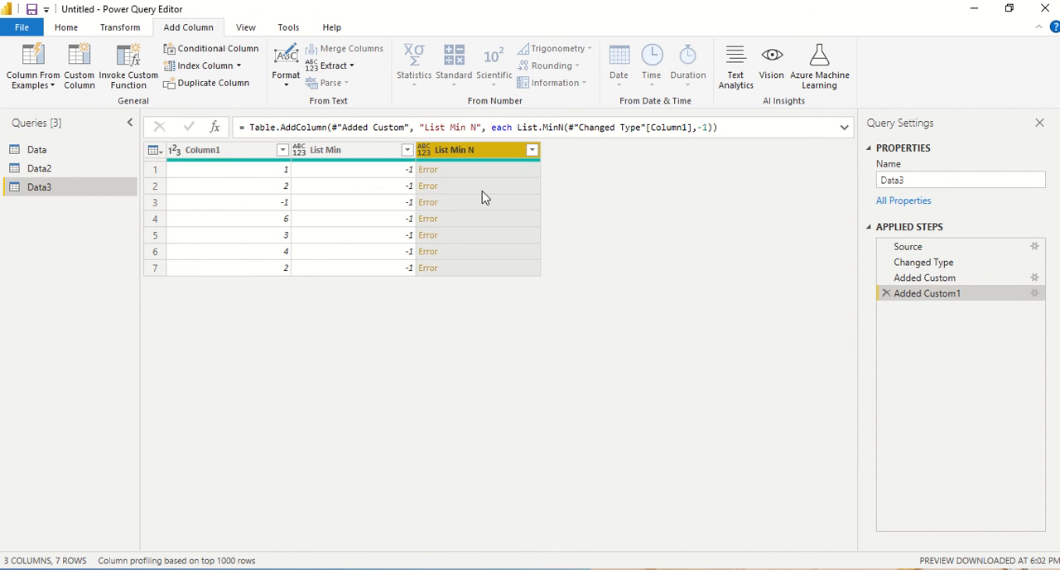
Step: Change the List Min N formula to List.MinN(#"Changed Type"[Column1],1) and preview the list in its first row
{"action": "double_click", "coordinate": [915, 293]}
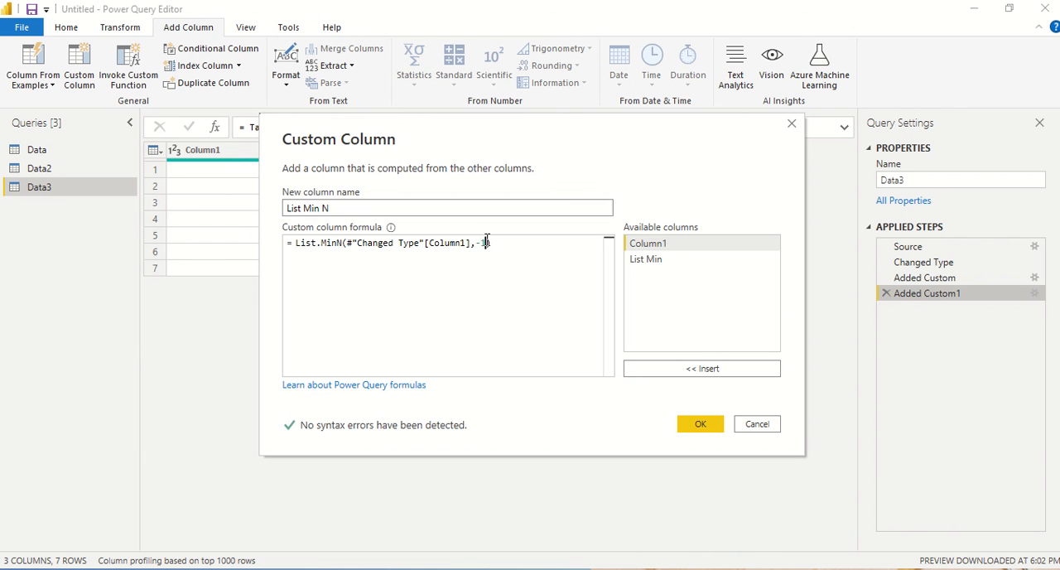
{"action": "double_click", "coordinate": [481, 243]}
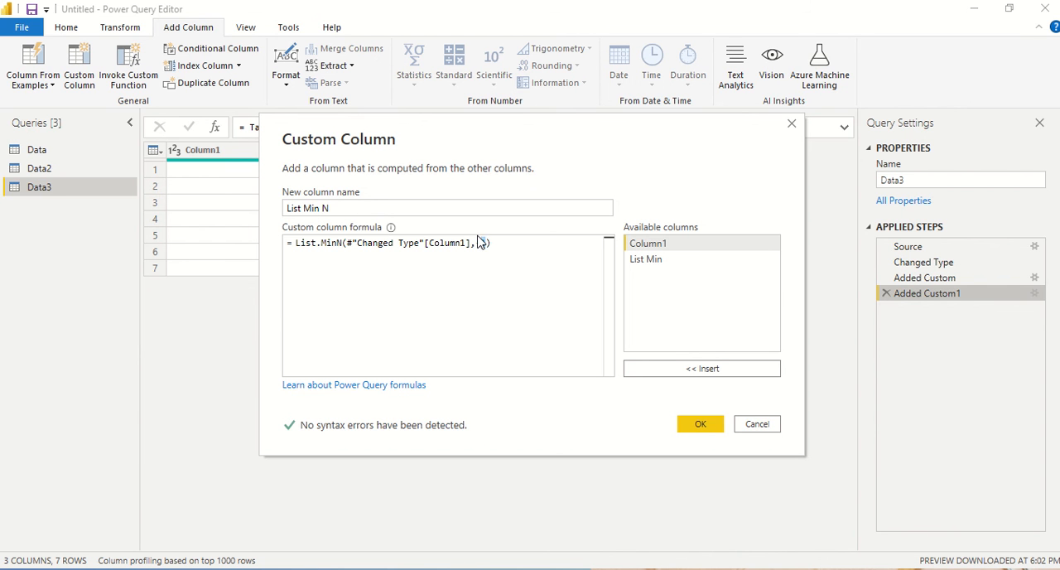
{"action": "left_click", "coordinate": [485, 244]}
{"action": "key", "text": "Left"}
{"action": "key", "text": "BackSpace"}
{"action": "left_click", "coordinate": [700, 424]}
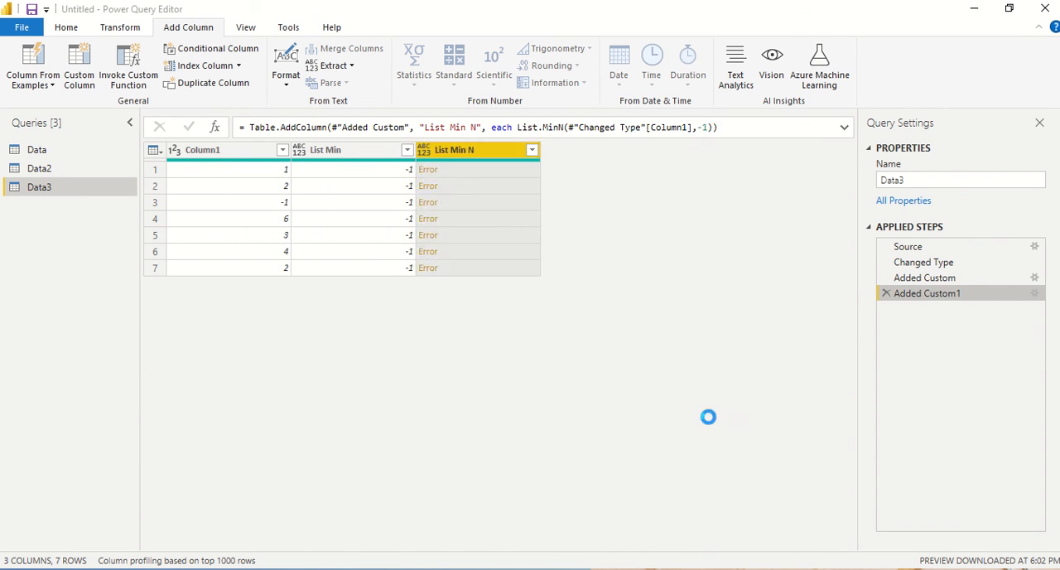
{"action": "left_click", "coordinate": [469, 177]}
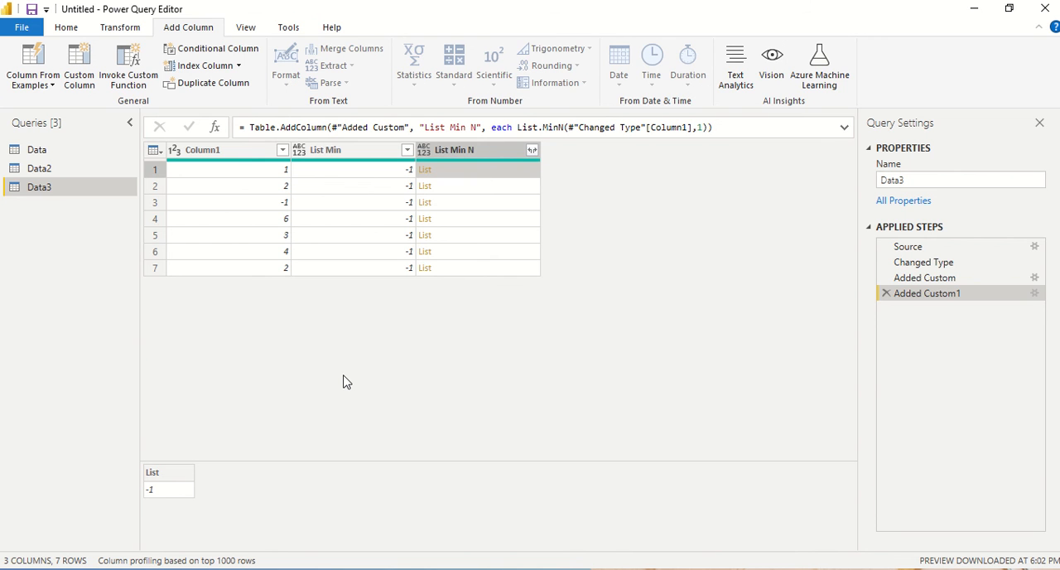